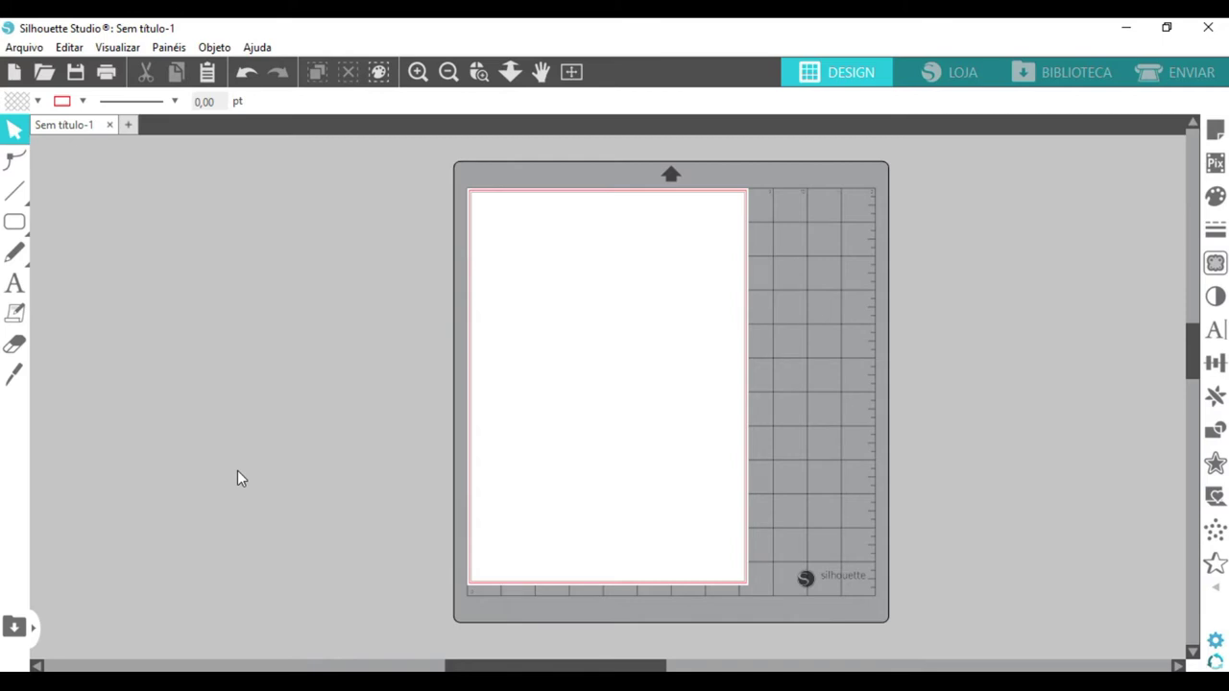
# Step: Draw a narrow vertical ellipse about 1.5 cm wide and 10.5 cm high on the page
pyautogui.click(15, 222)
pyautogui.moveTo(14, 222)
pyautogui.click(106, 222)
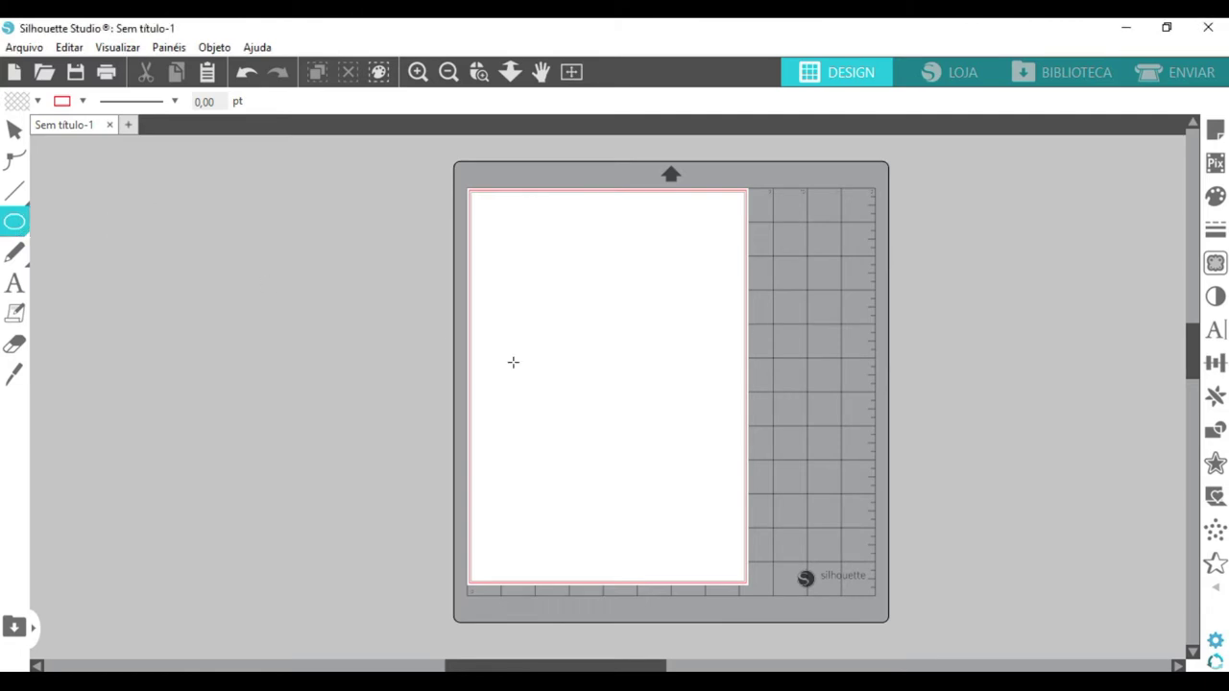
pyautogui.moveTo(540, 281); pyautogui.dragTo(563, 426)
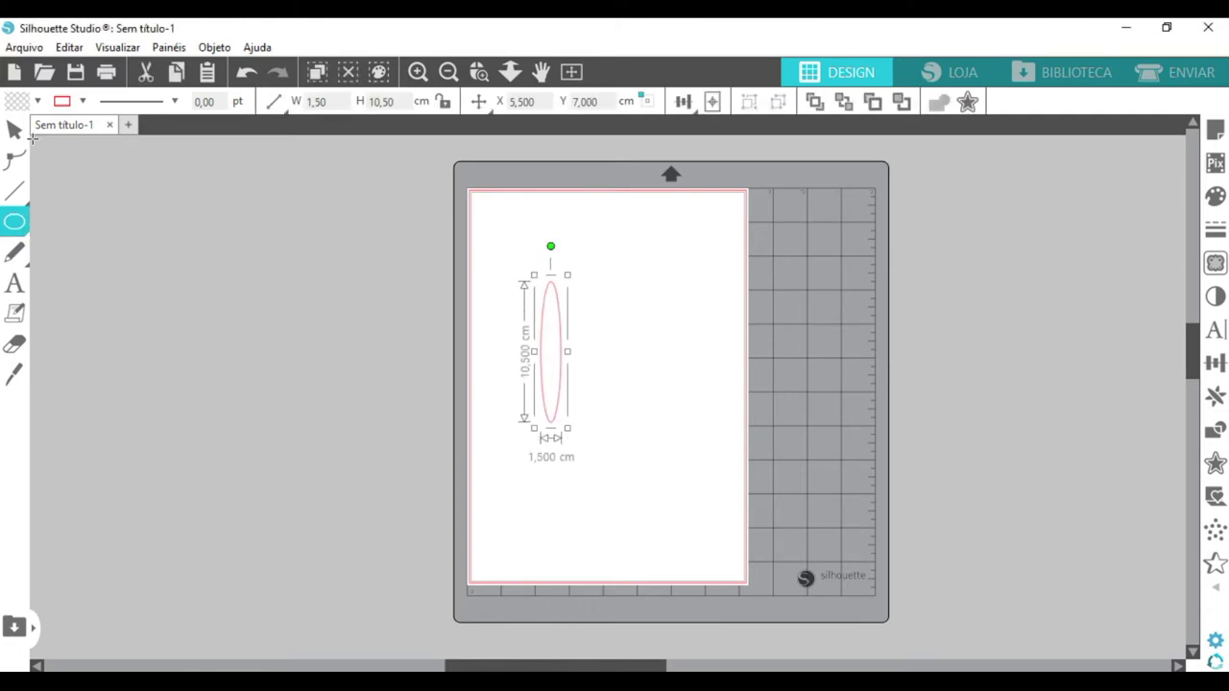
pyautogui.click(14, 132)
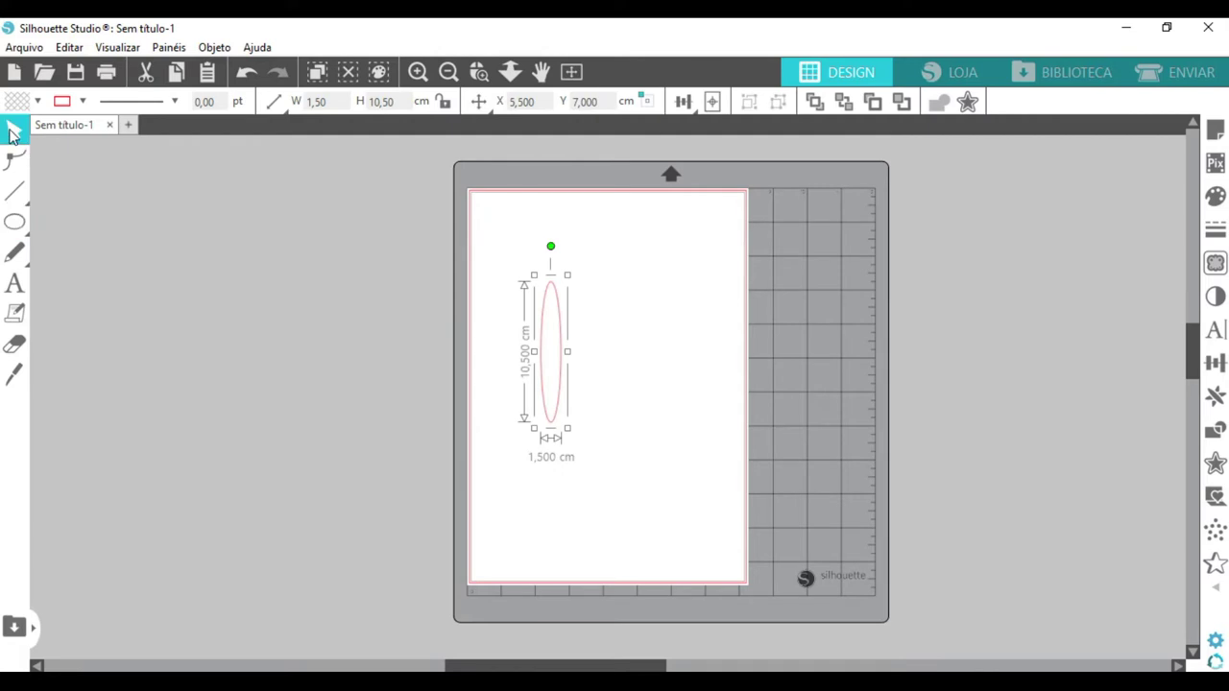
# Step: Replicate the narrow ellipse with rotated copies around its centre to form a twelve-petal rosette
pyautogui.click(1216, 401)
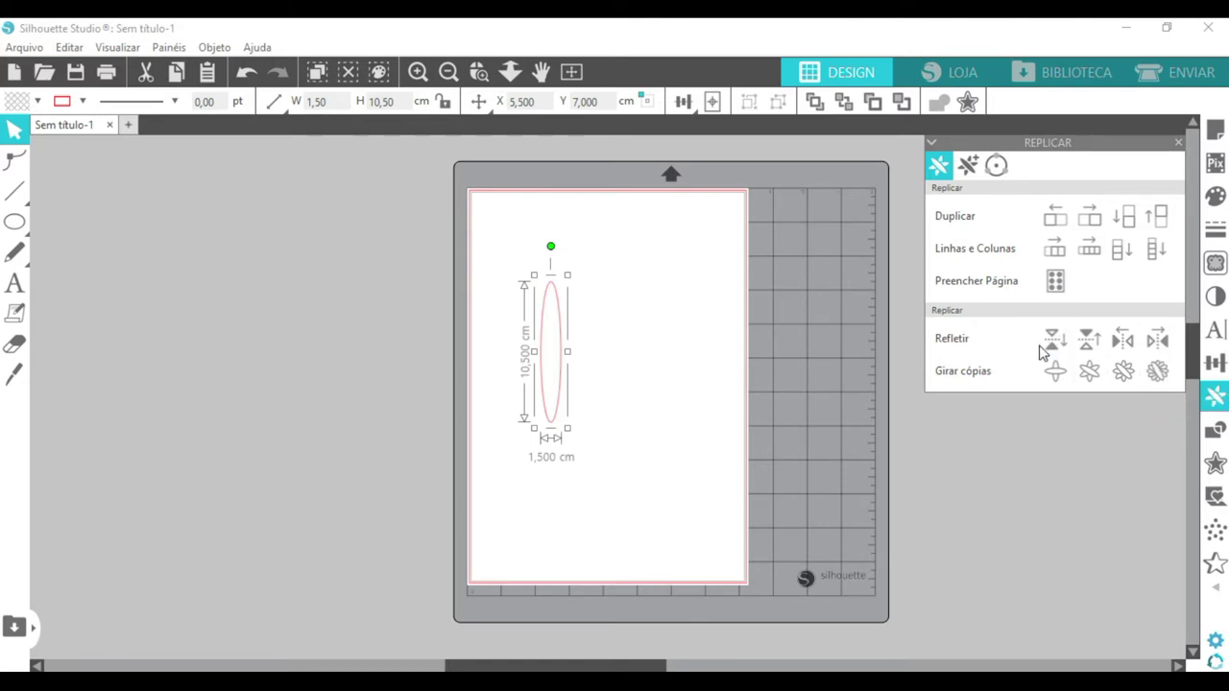
pyautogui.click(1157, 372)
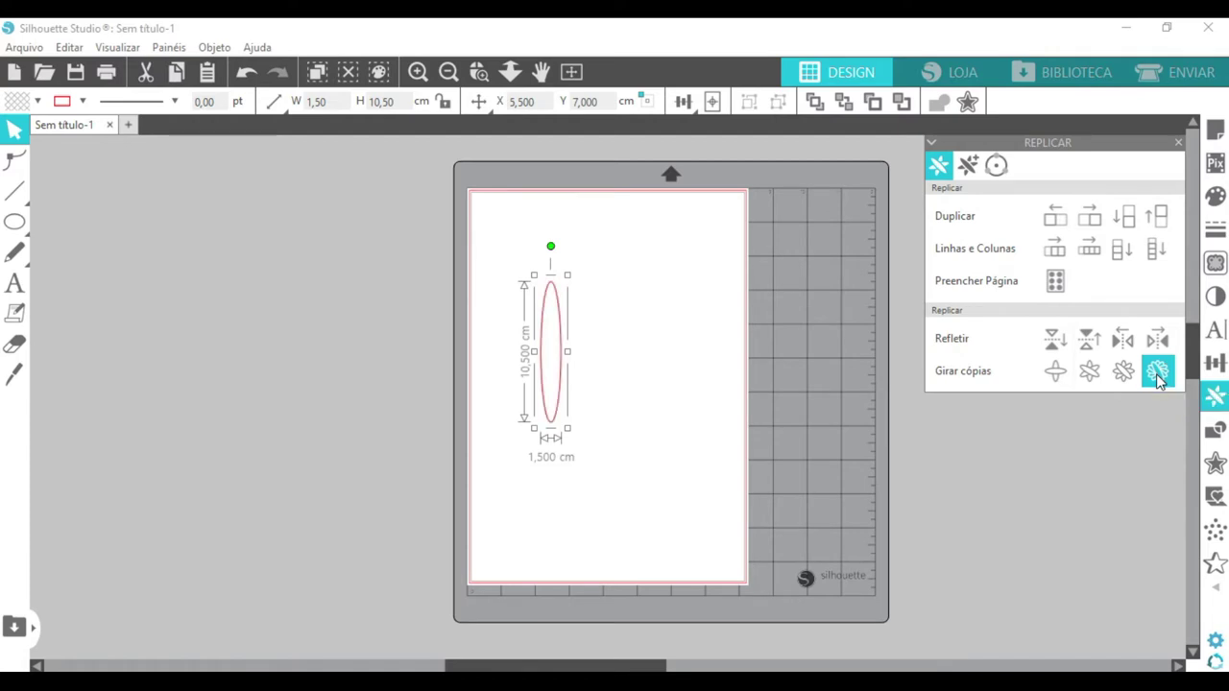
pyautogui.click(871, 465)
# Step: Weld the rotated narrow ellipses into one flower outline and move it off the cutting mat to the upper left
pyautogui.moveTo(424, 257); pyautogui.dragTo(686, 455)
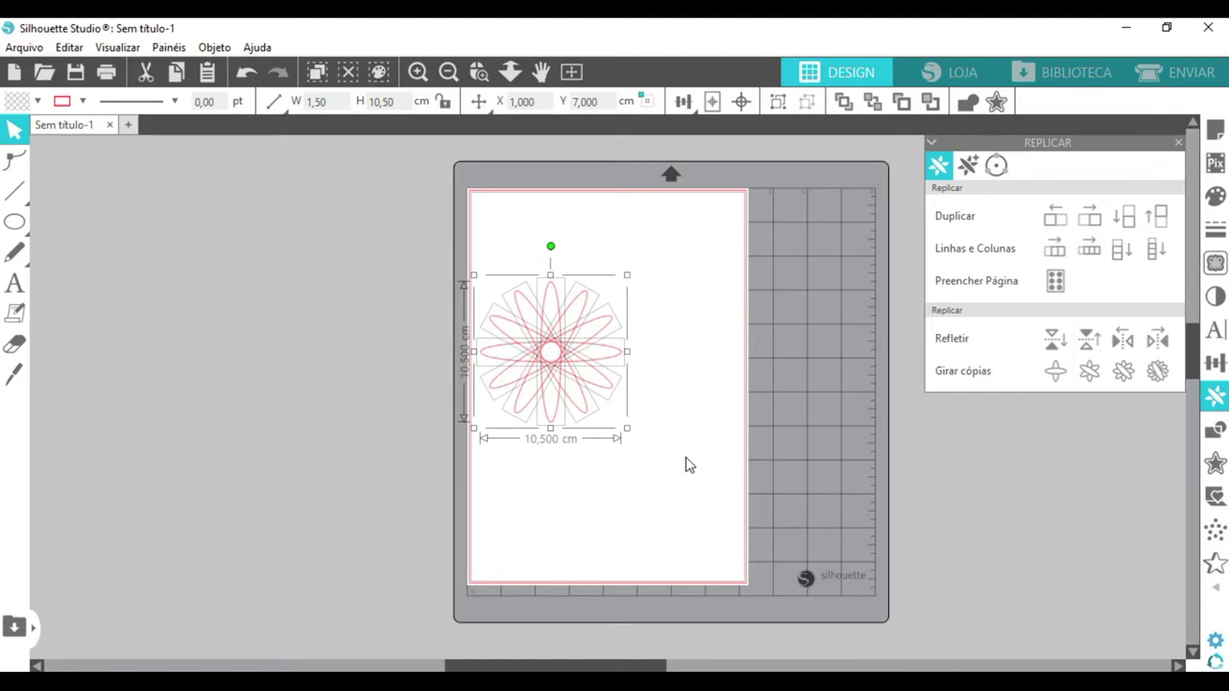
pyautogui.click(967, 105)
pyautogui.click(729, 405)
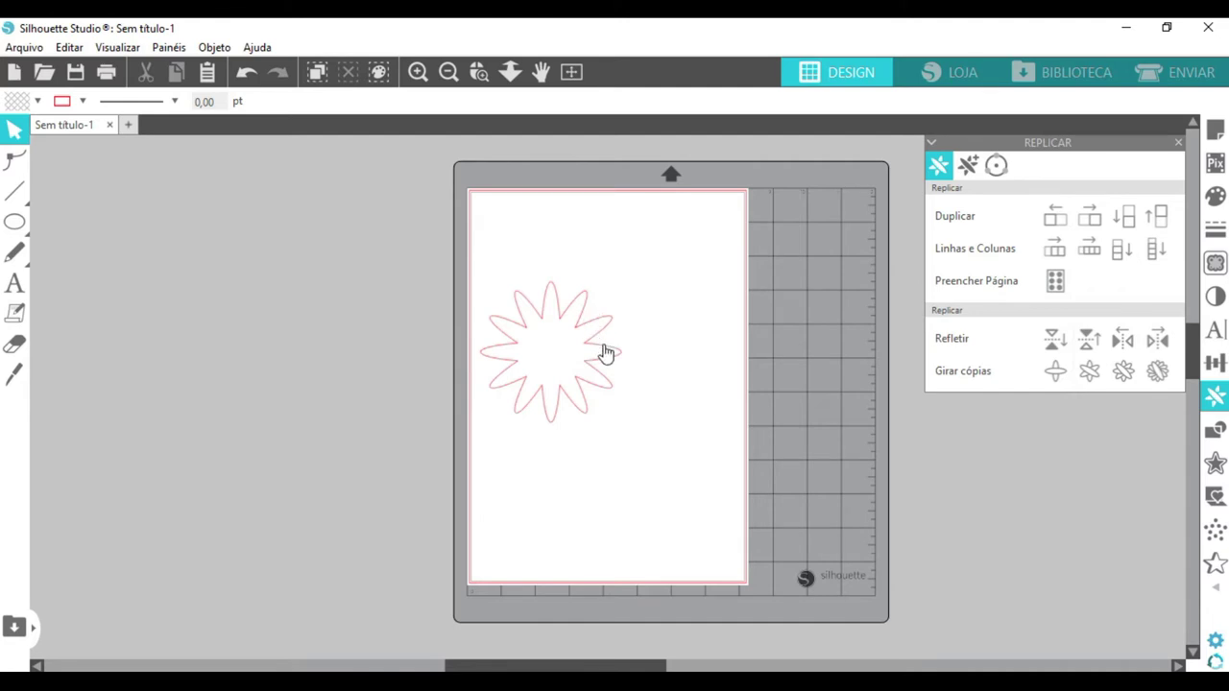
pyautogui.moveTo(607, 356); pyautogui.dragTo(296, 238)
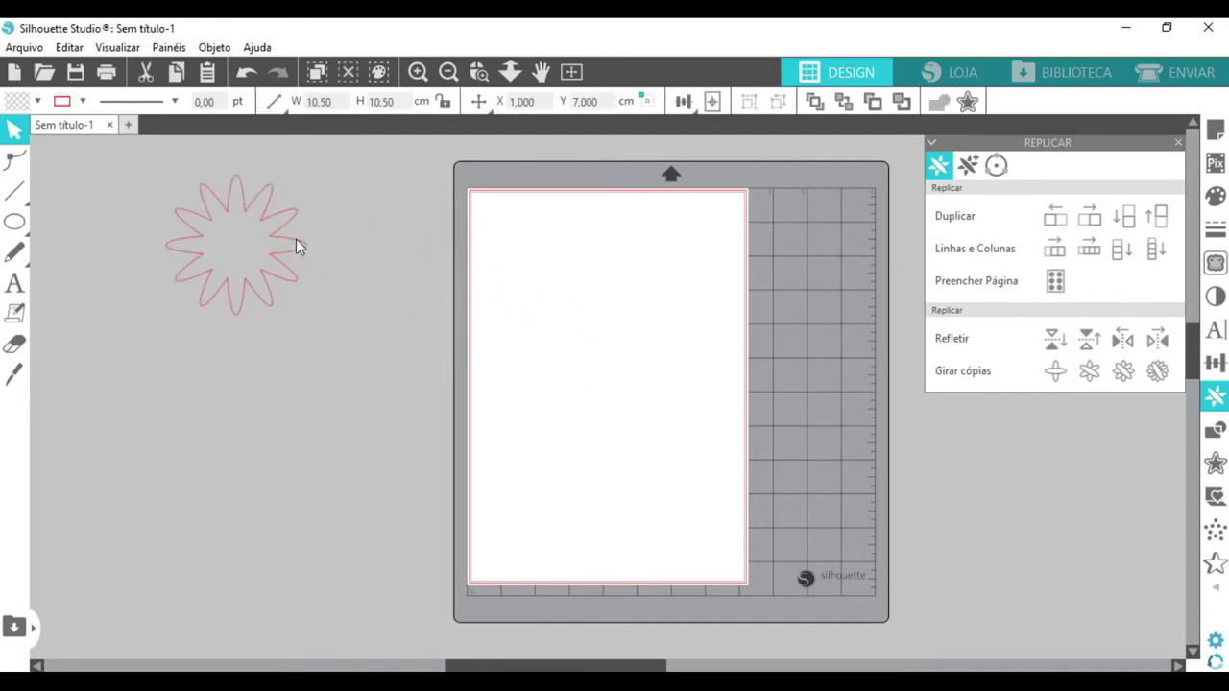
# Step: Draw a vertical ellipse about 5.5 by 13.5 cm on the page and replicate it with rotated copies into a twelve-petal rosette
pyautogui.click(15, 221)
pyautogui.moveTo(507, 284); pyautogui.dragTo(583, 468)
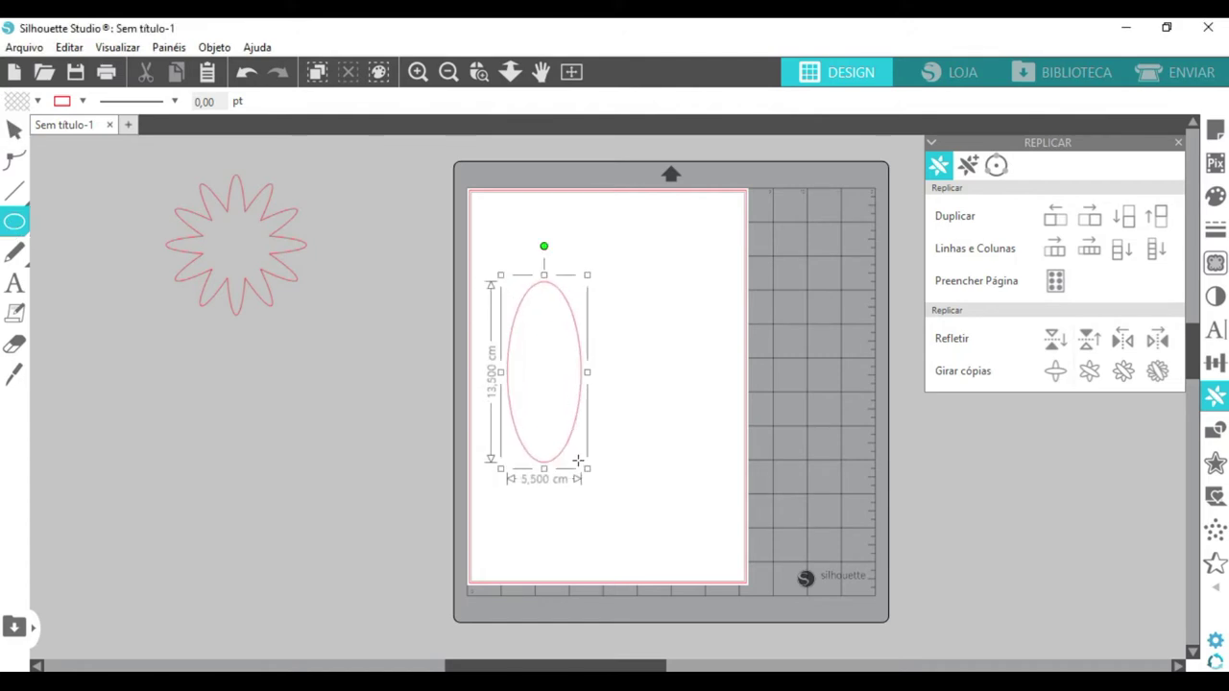
pyautogui.click(15, 127)
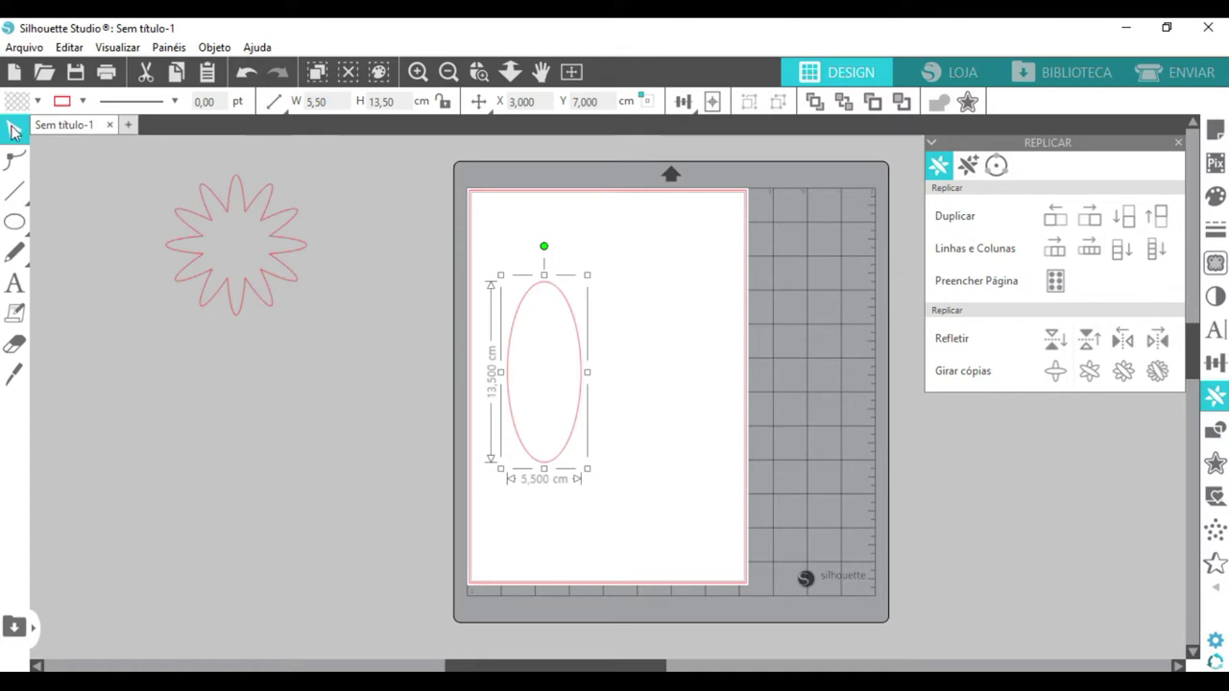
pyautogui.click(1160, 380)
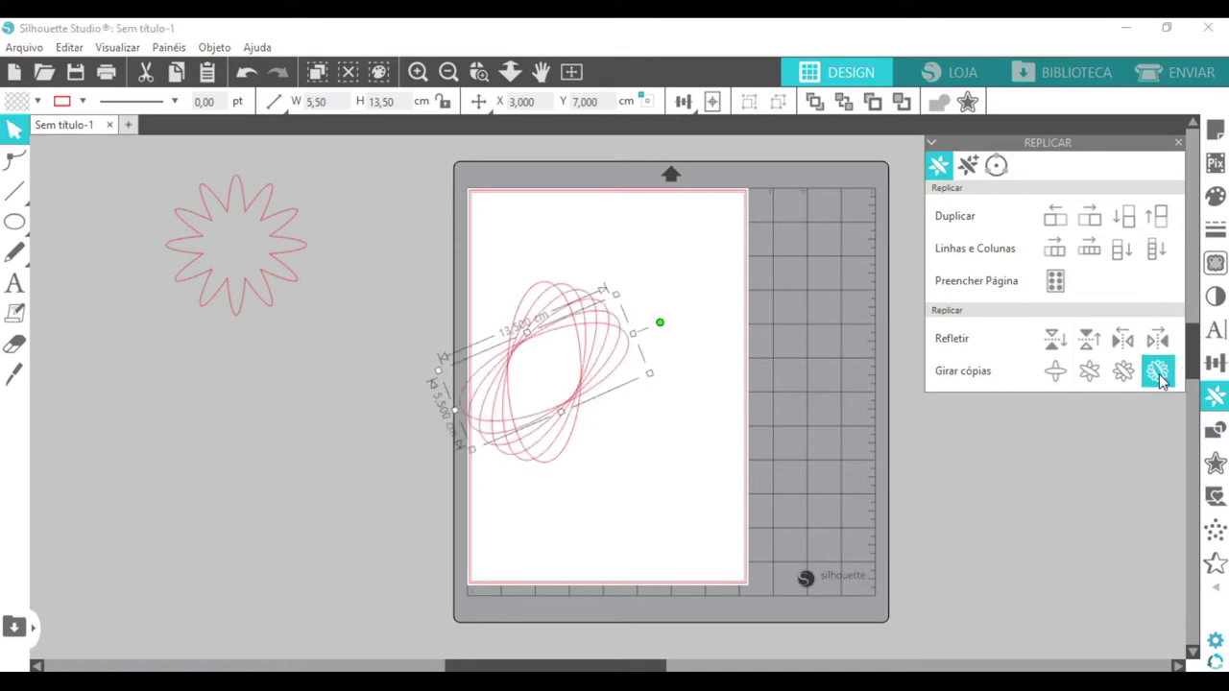
pyautogui.click(644, 431)
# Step: Weld the wide ellipses into one scalloped outline and move it off the mat below the pointed flower
pyautogui.moveTo(395, 243); pyautogui.dragTo(727, 495)
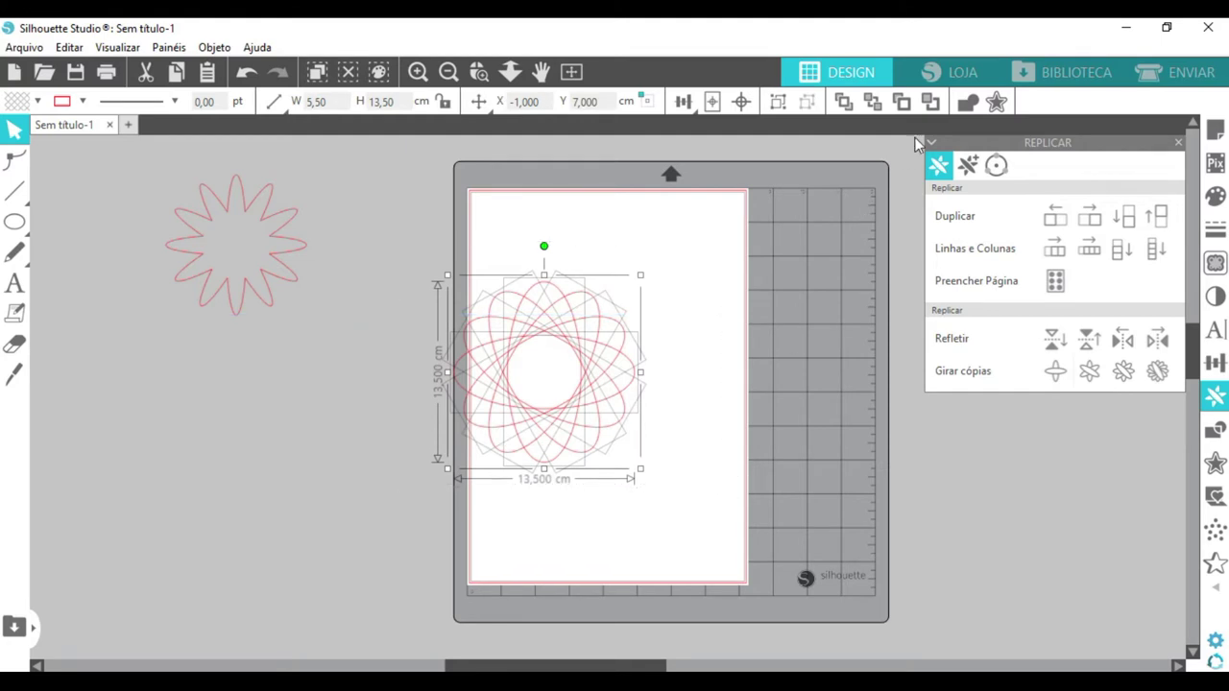
pyautogui.click(965, 104)
pyautogui.click(812, 306)
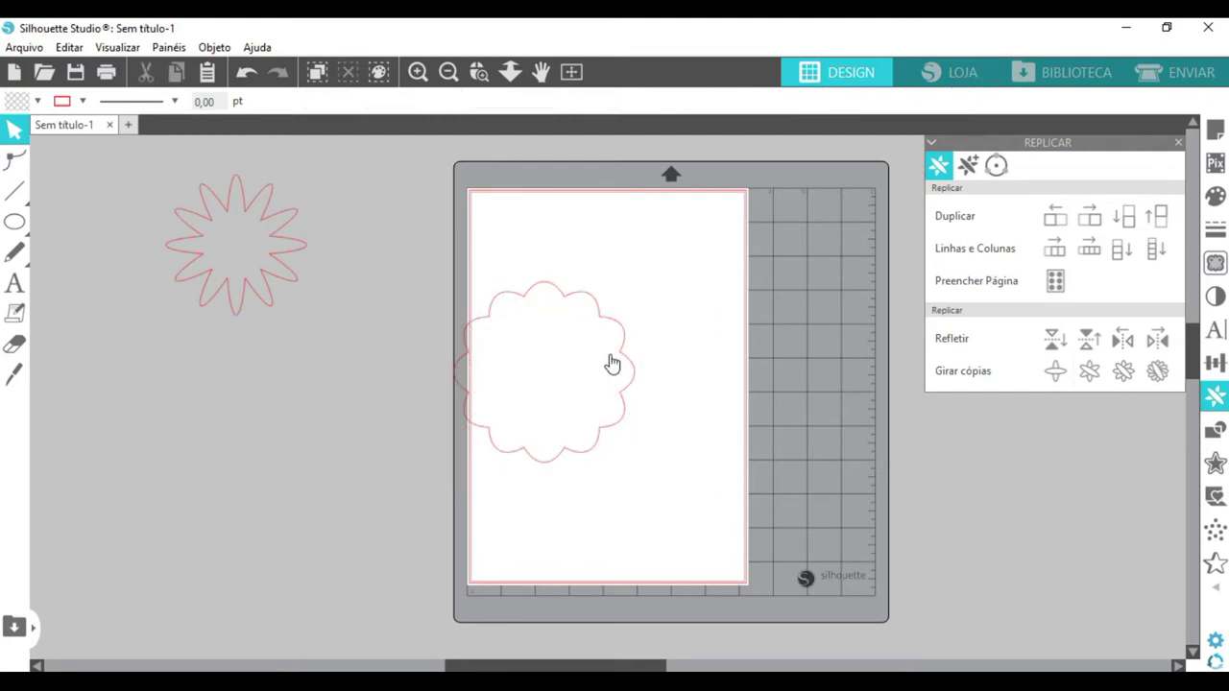
pyautogui.moveTo(629, 368); pyautogui.dragTo(334, 429)
pyautogui.click(457, 486)
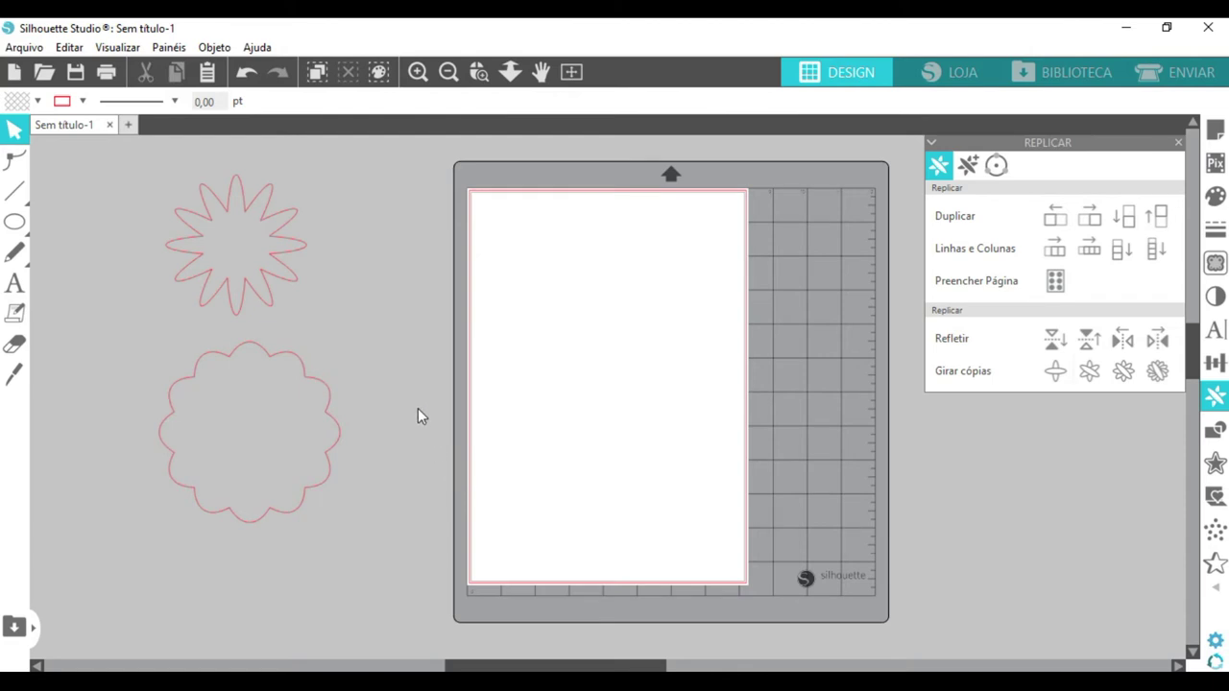
# Step: Draw a vertical rectangle about 2 by 10 cm on the page and replicate it with rotated copies around its centre
pyautogui.click(32, 223)
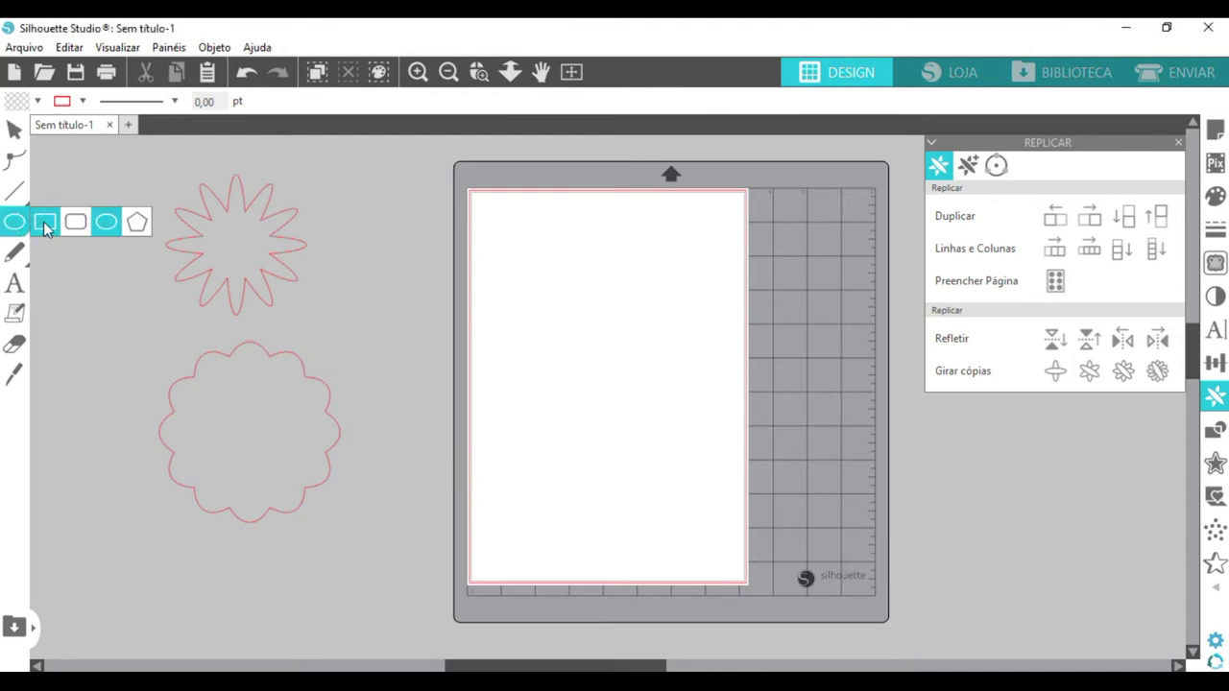
pyautogui.click(45, 224)
pyautogui.moveTo(547, 283)
pyautogui.mouseDown()
pyautogui.moveTo(588, 434)
pyautogui.moveTo(621, 429)
pyautogui.moveTo(574, 420)
pyautogui.mouseUp()
pyautogui.click(16, 131)
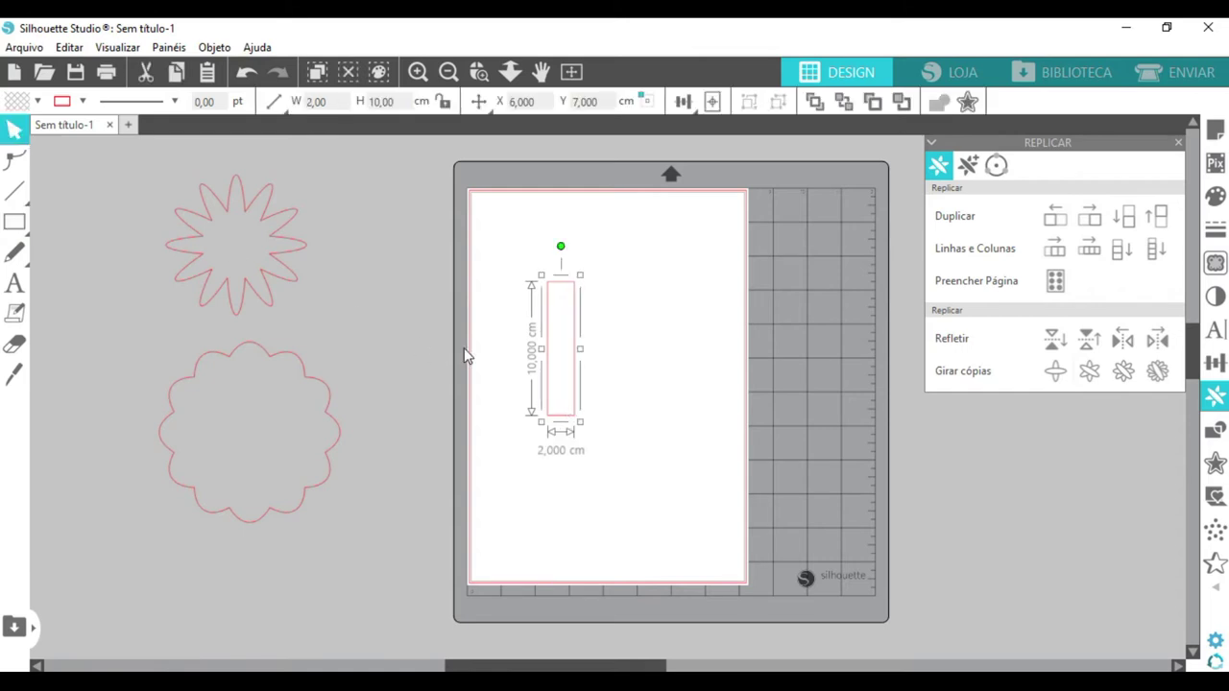
pyautogui.click(452, 350)
pyautogui.moveTo(490, 261); pyautogui.dragTo(651, 461)
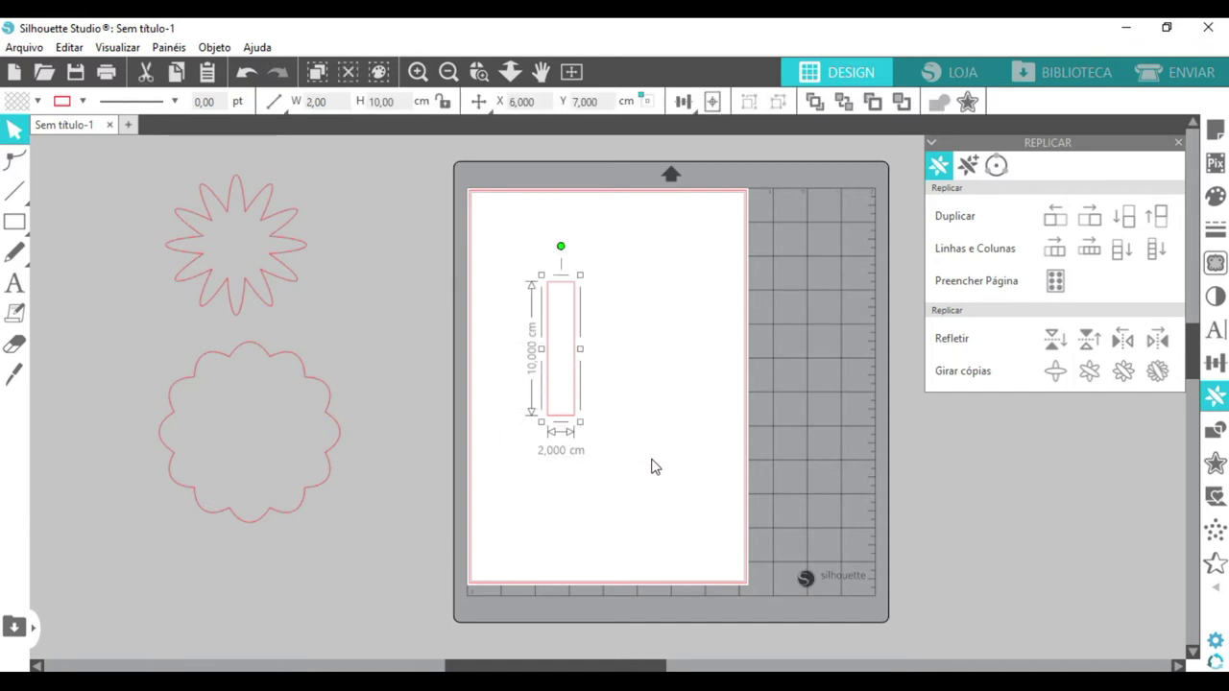
pyautogui.click(1159, 372)
# Step: Weld the rotated rectangles into one notched outline and move it off the mat to the lower right
pyautogui.moveTo(747, 470); pyautogui.dragTo(444, 264)
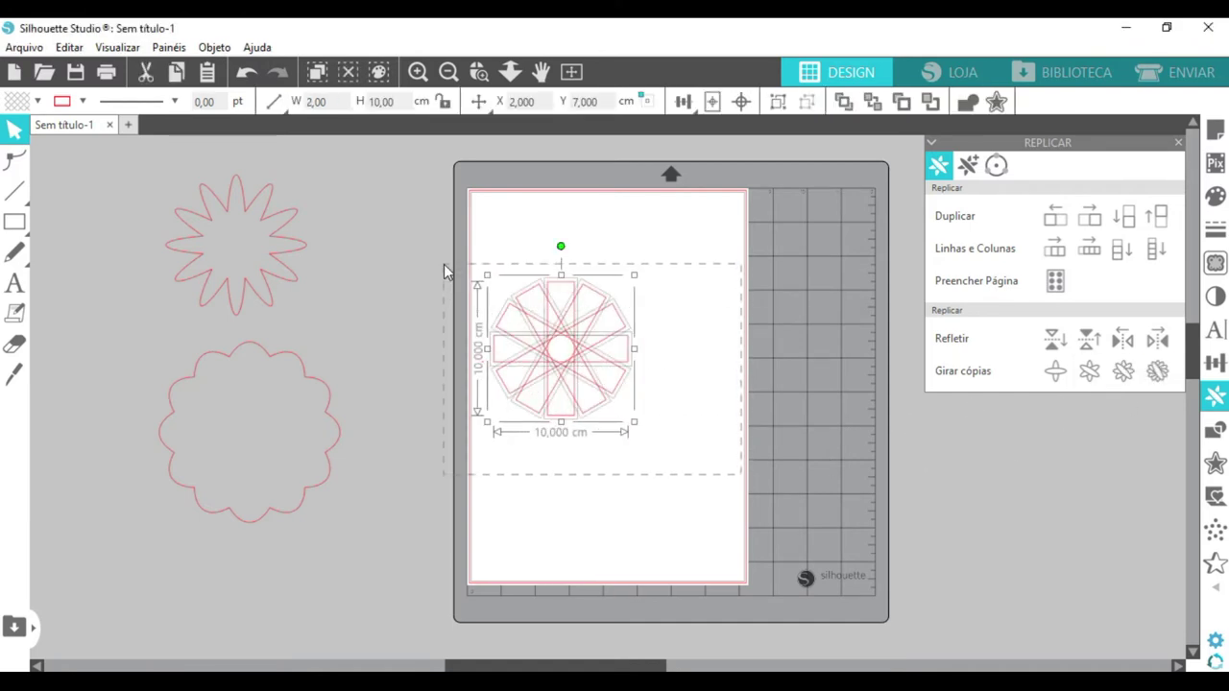
pyautogui.click(967, 106)
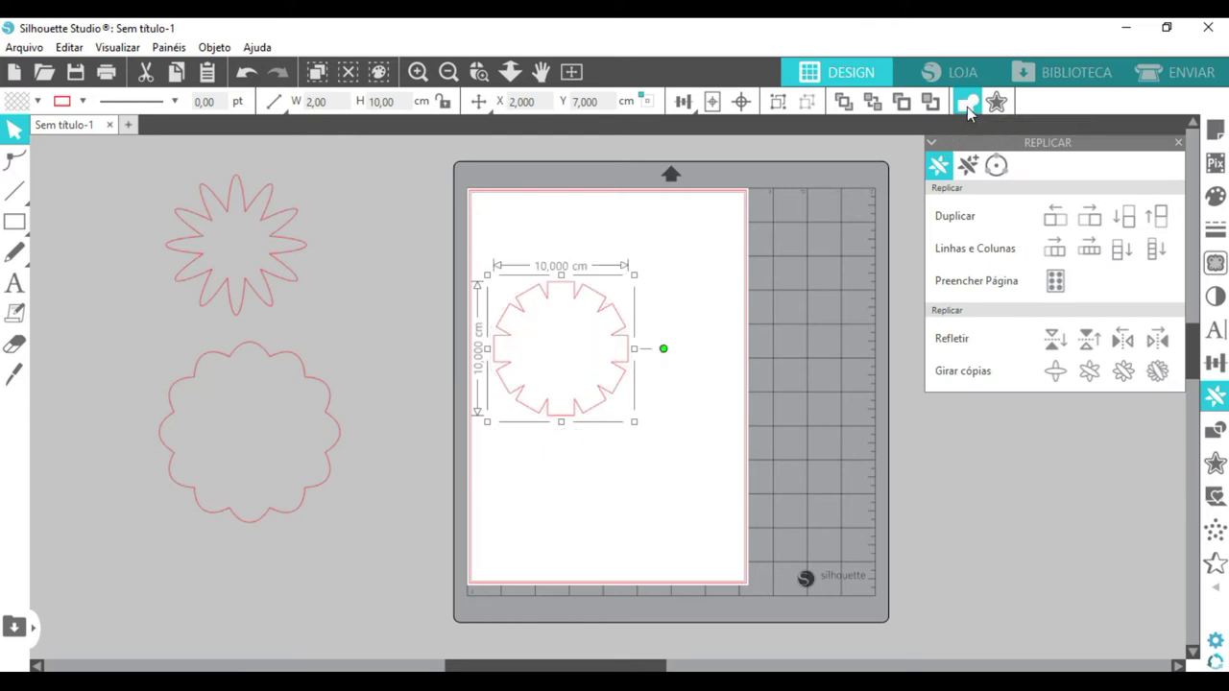
pyautogui.click(809, 441)
pyautogui.moveTo(598, 406); pyautogui.dragTo(1092, 564)
pyautogui.click(1083, 563)
# Step: Draw a vertical rounded rectangle about 3 by 8 cm on the page and make its corners rounder
pyautogui.click(14, 222)
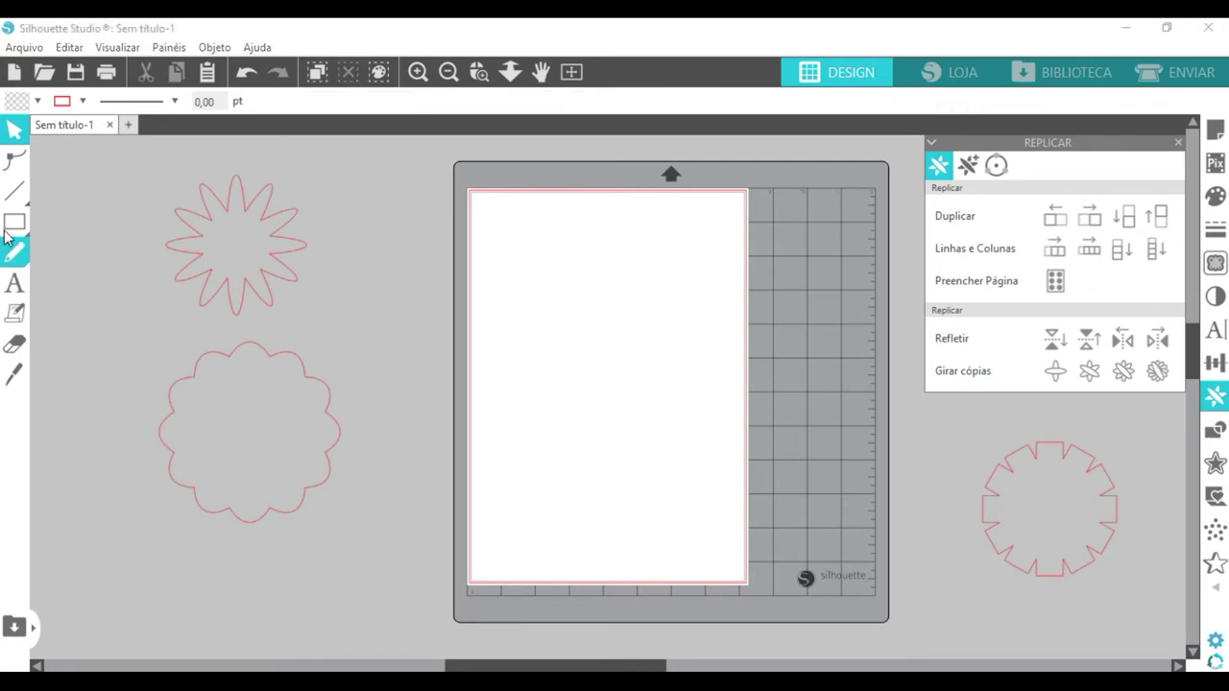
pyautogui.click(76, 222)
pyautogui.moveTo(543, 309); pyautogui.dragTo(586, 415)
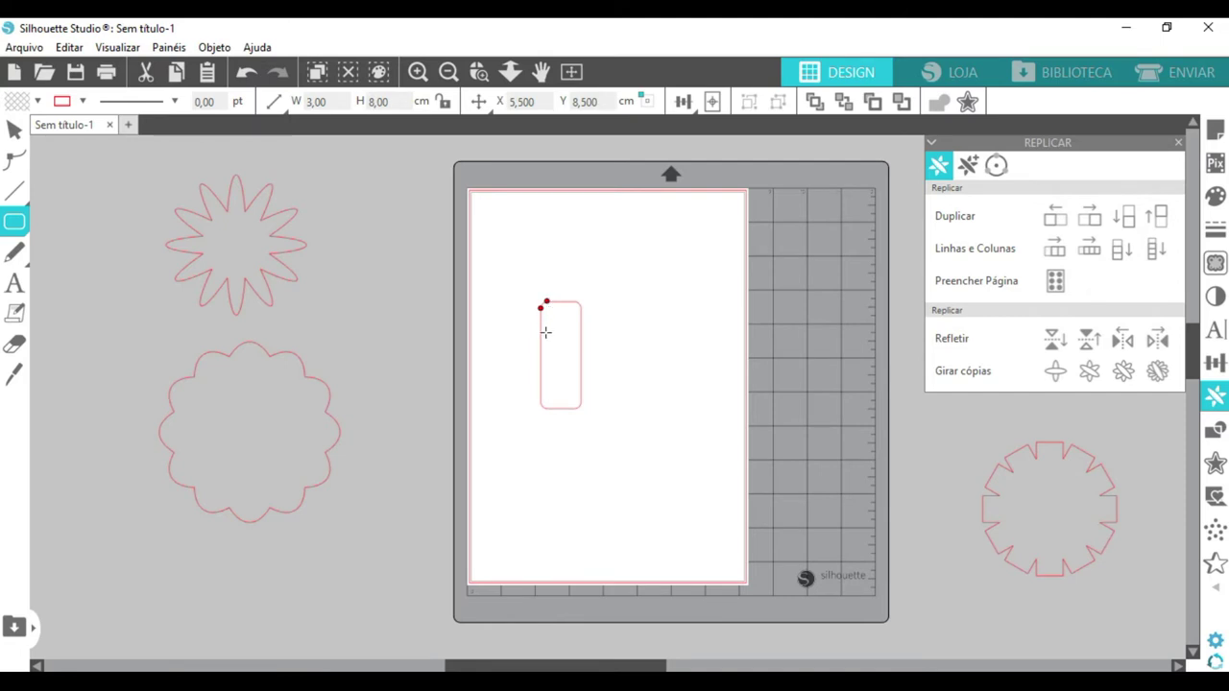
pyautogui.moveTo(541, 308); pyautogui.dragTo(543, 313)
pyautogui.moveTo(543, 324)
pyautogui.mouseDown()
pyautogui.moveTo(538, 347)
pyautogui.moveTo(540, 320)
pyautogui.mouseUp()
pyautogui.click(14, 130)
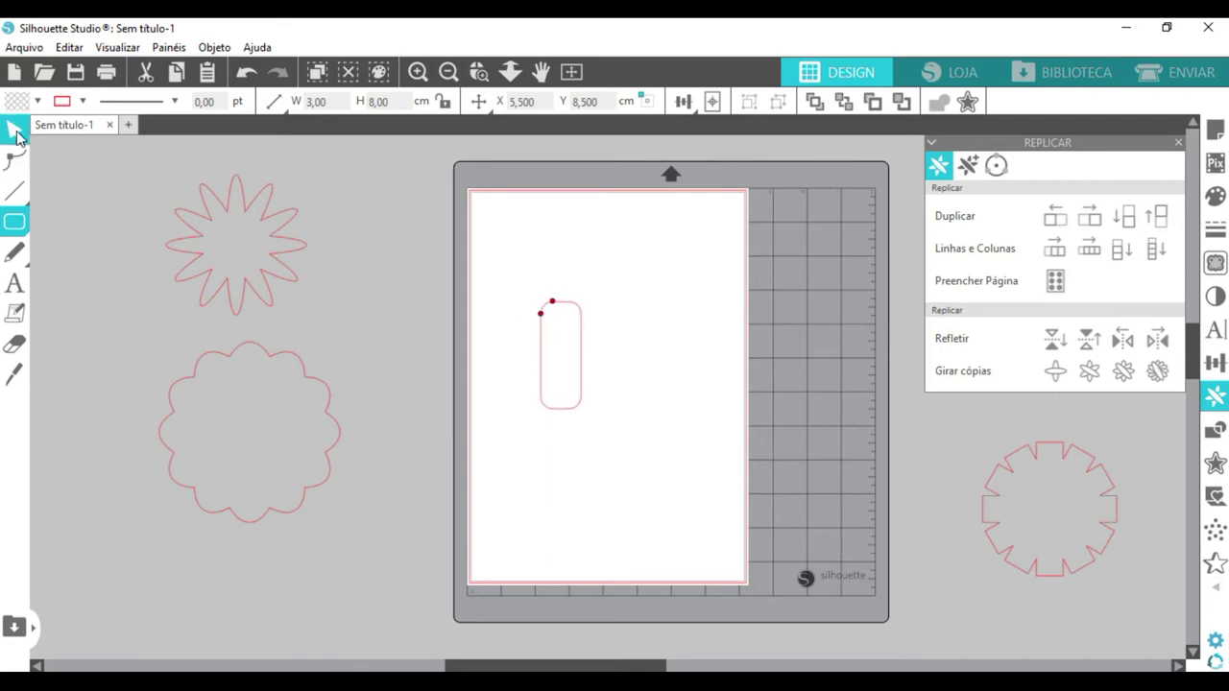
# Step: Try to replicate the 3 by 8 cm rounded rectangle with rotated copies and weld them into one outline
pyautogui.moveTo(452, 269); pyautogui.dragTo(614, 452)
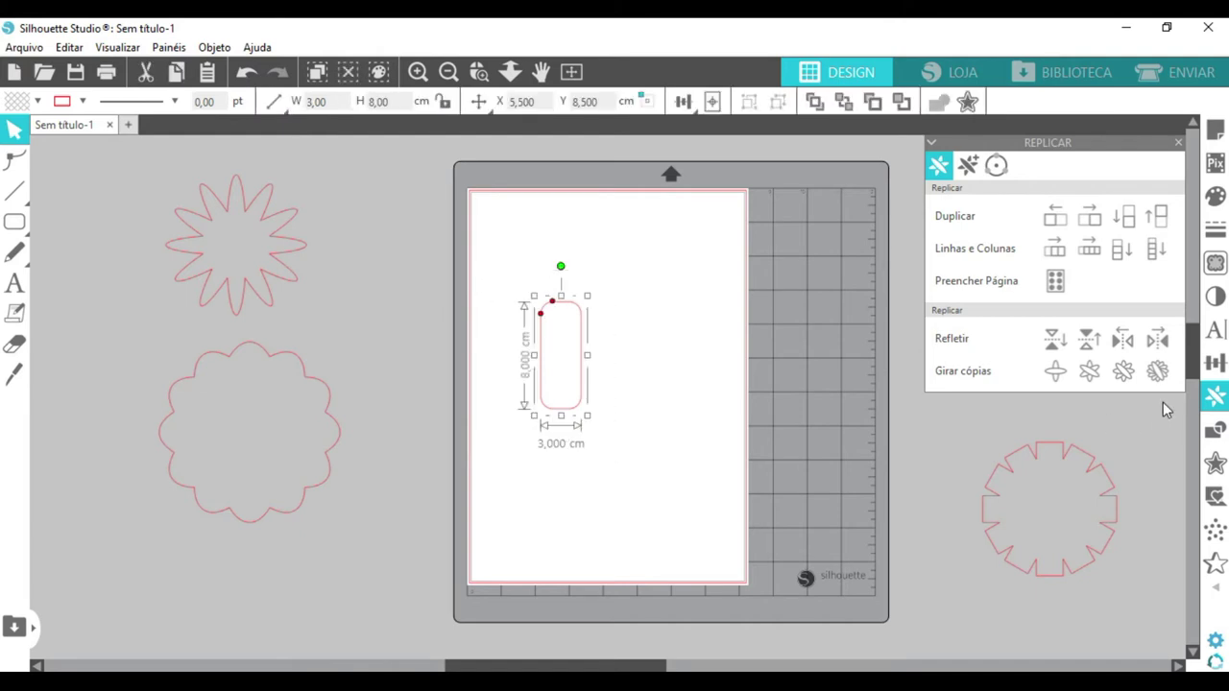
pyautogui.click(1157, 371)
pyautogui.click(702, 507)
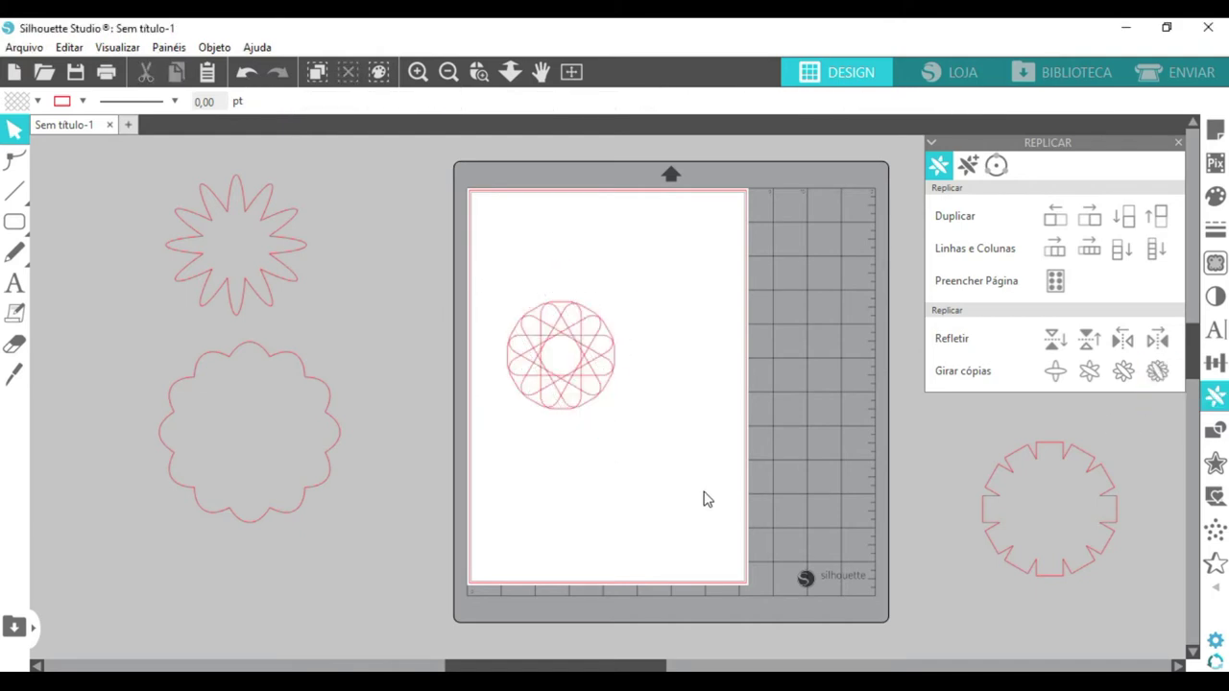
pyautogui.moveTo(689, 477); pyautogui.dragTo(474, 277)
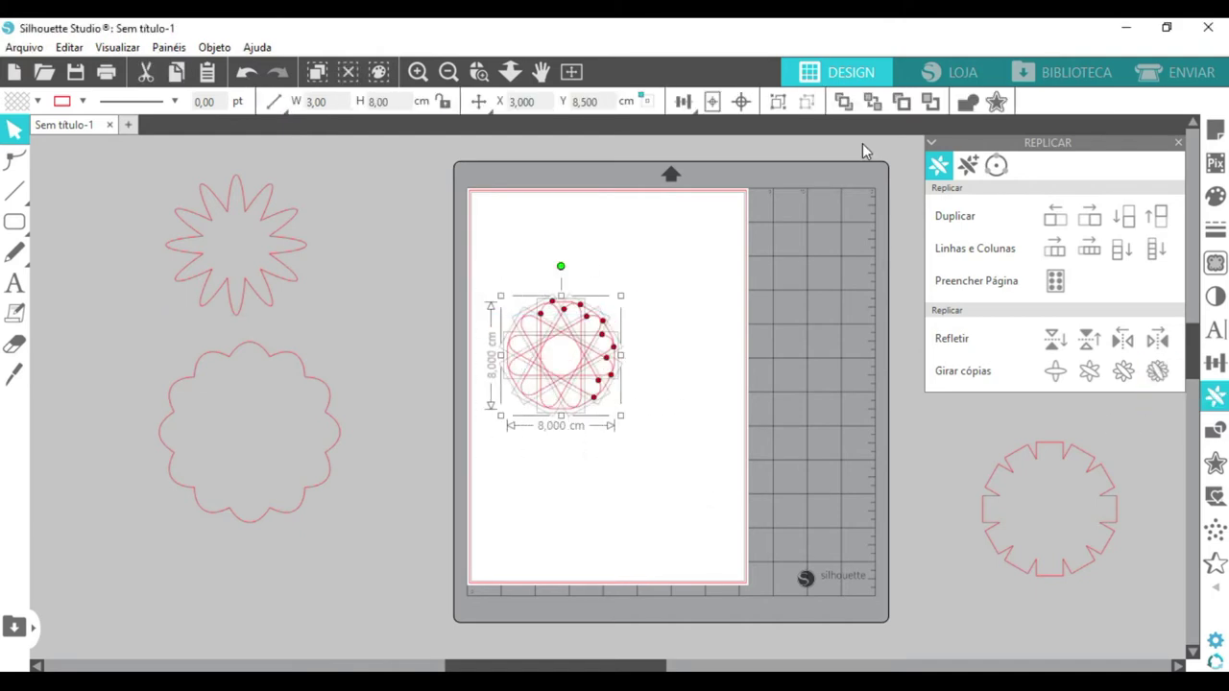
pyautogui.click(967, 104)
pyautogui.click(662, 456)
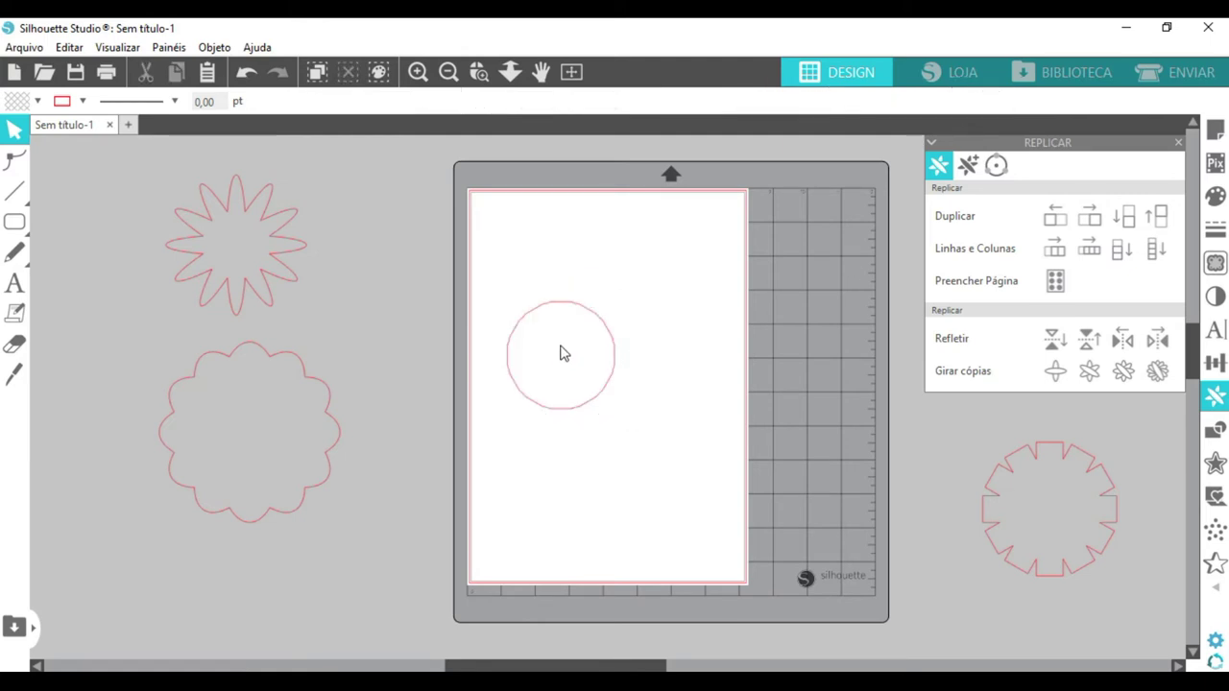
# Step: Undo the weld and the rotated copies of the rounded rectangle
pyautogui.hotkey('ctrl', 'z')
pyautogui.hotkey('ctrl', 'z')
pyautogui.hotkey('ctrl', 'z')
pyautogui.hotkey('ctrl', 'z')
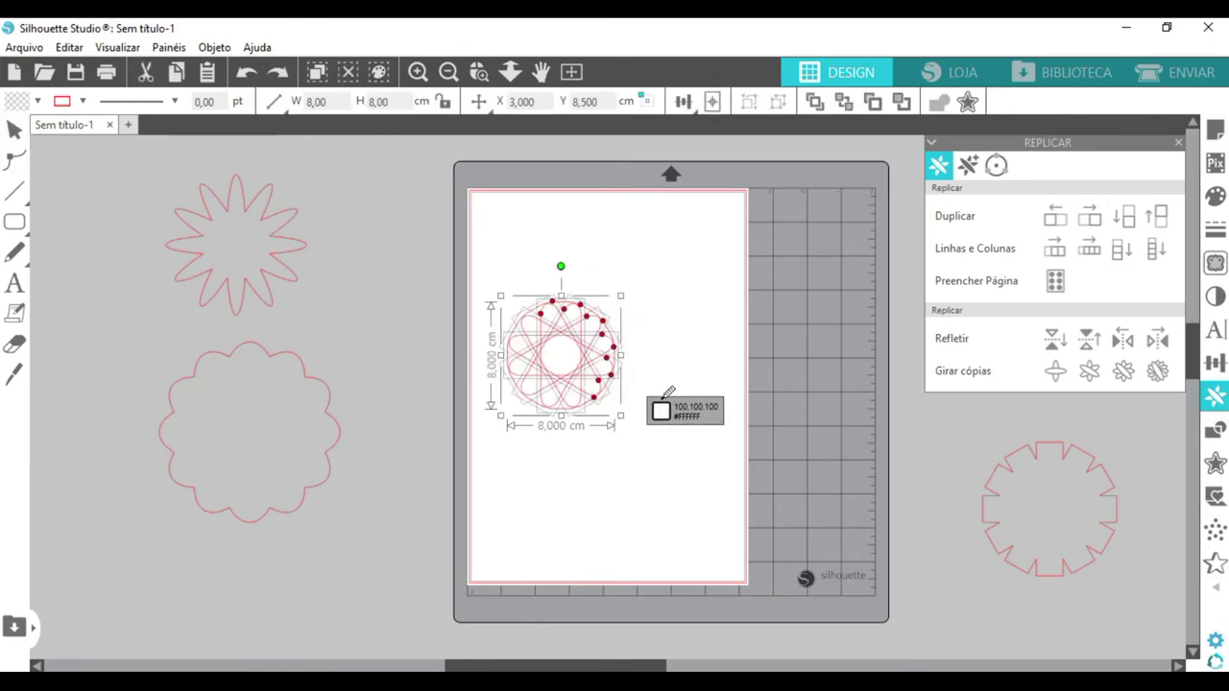
pyautogui.hotkey('ctrl', 'z')
pyautogui.press('Escape')
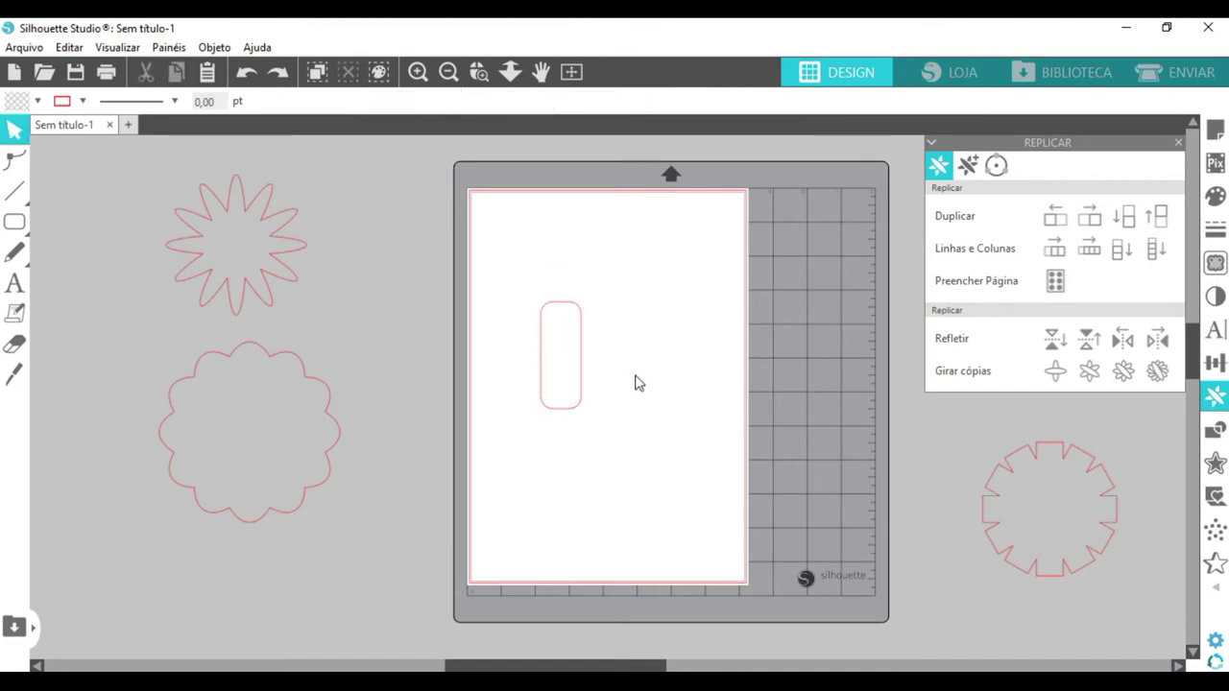
# Step: Narrow the rounded rectangle to about 2 cm wide and shift it slightly left on the page
pyautogui.click(582, 363)
pyautogui.moveTo(583, 364); pyautogui.dragTo(575, 362)
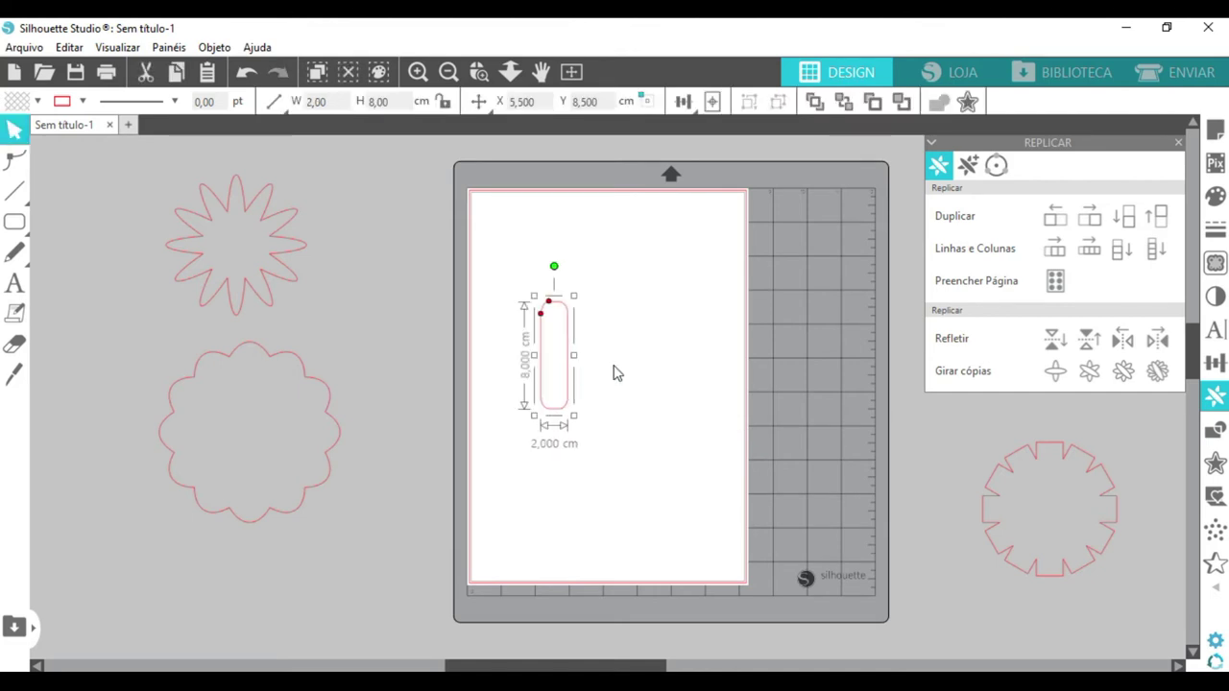
pyautogui.click(613, 379)
pyautogui.click(575, 386)
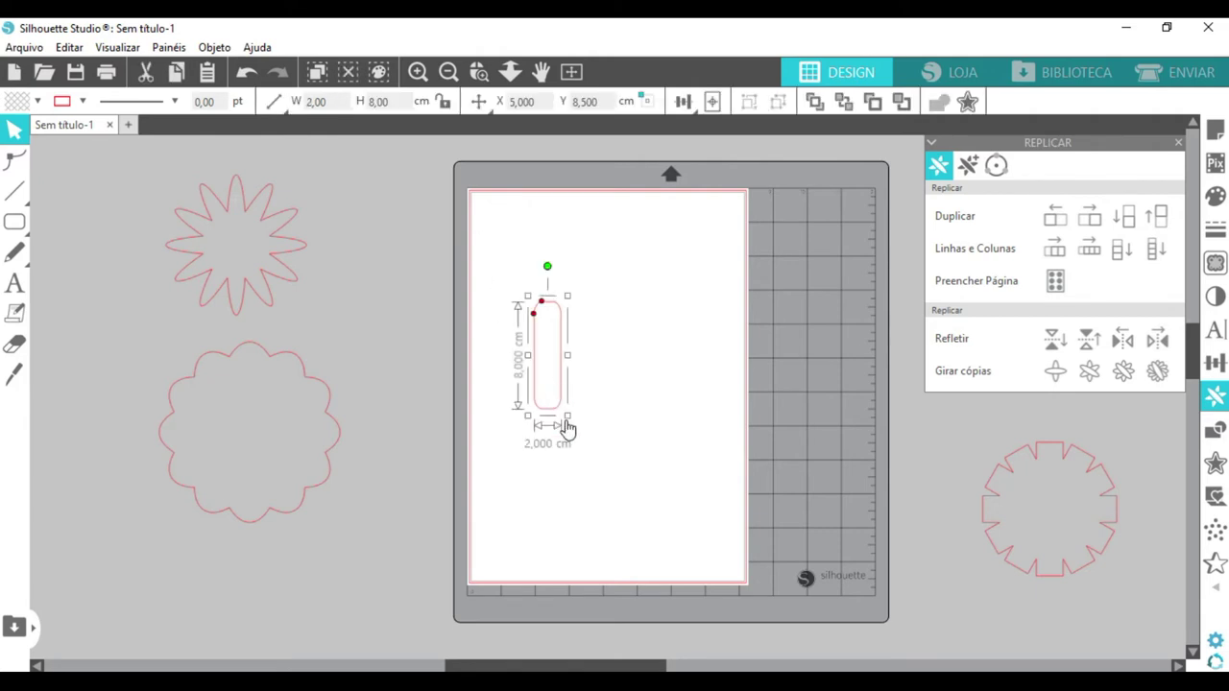
# Step: Scale the rounded rectangle proportionally to about 3.15 by 12.61 cm and replicate it with rotated copies into a twelve-petal rosette
pyautogui.moveTo(569, 415); pyautogui.dragTo(615, 467)
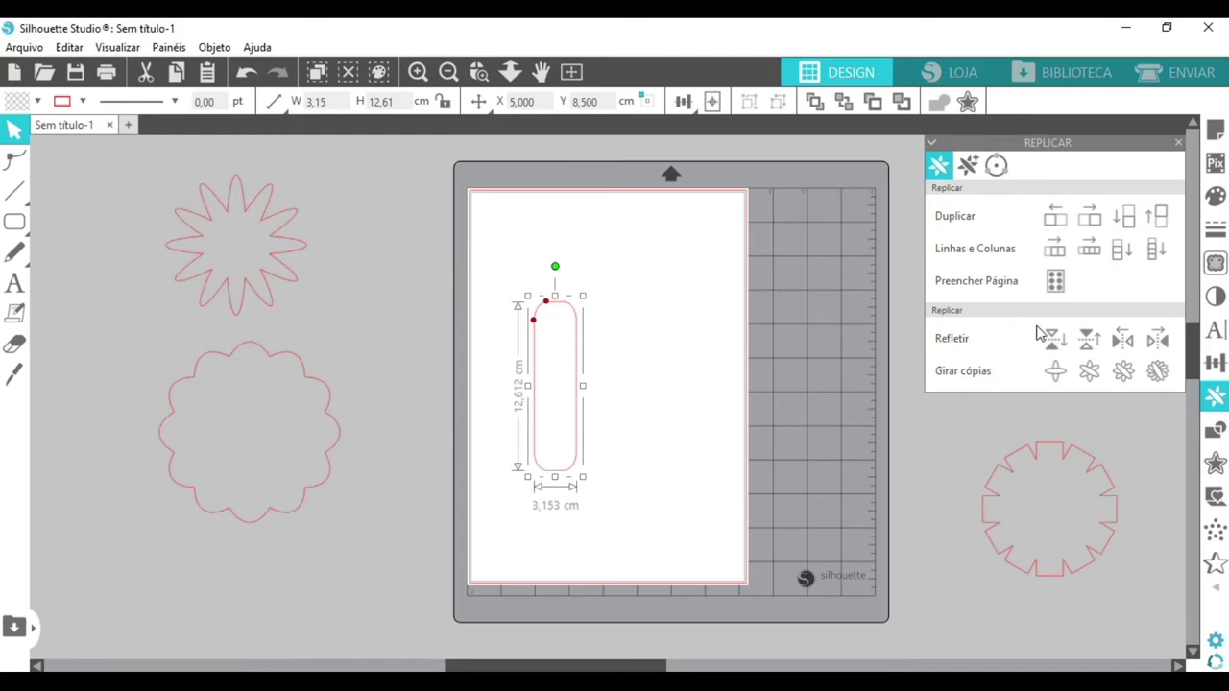
pyautogui.click(1124, 370)
pyautogui.click(760, 512)
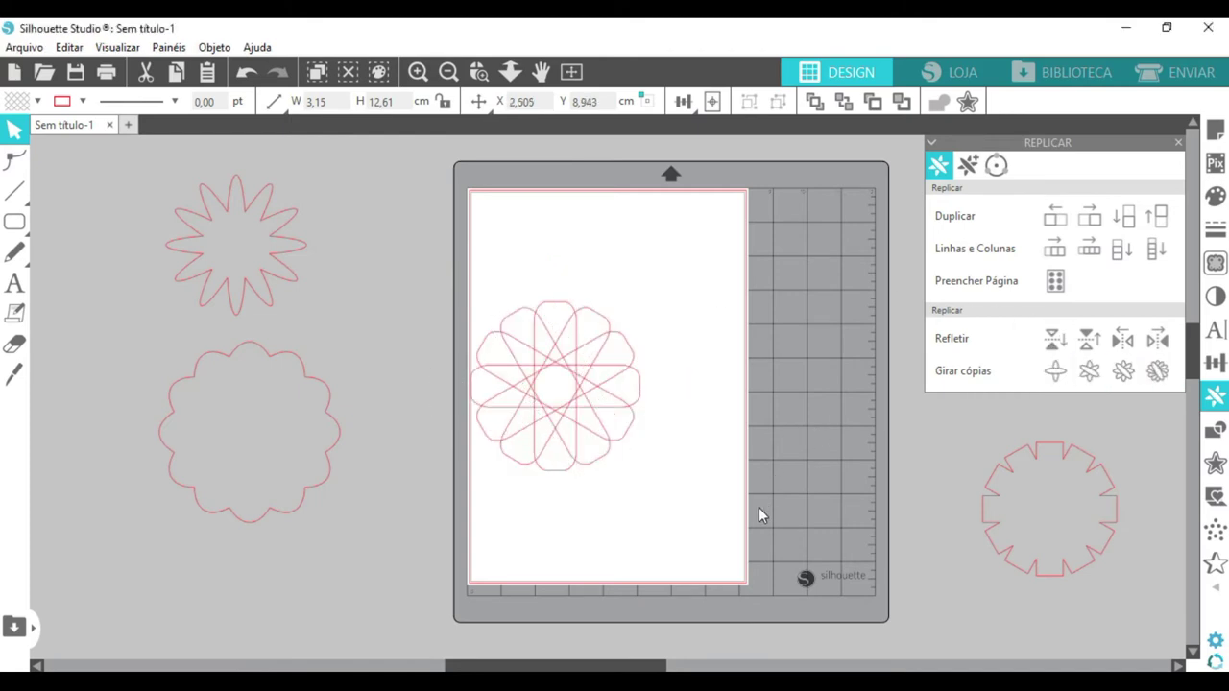
# Step: Weld all rotated copies of the rounded rectangle into a single scalloped outline
pyautogui.click(497, 318)
pyautogui.moveTo(497, 318); pyautogui.dragTo(455, 273)
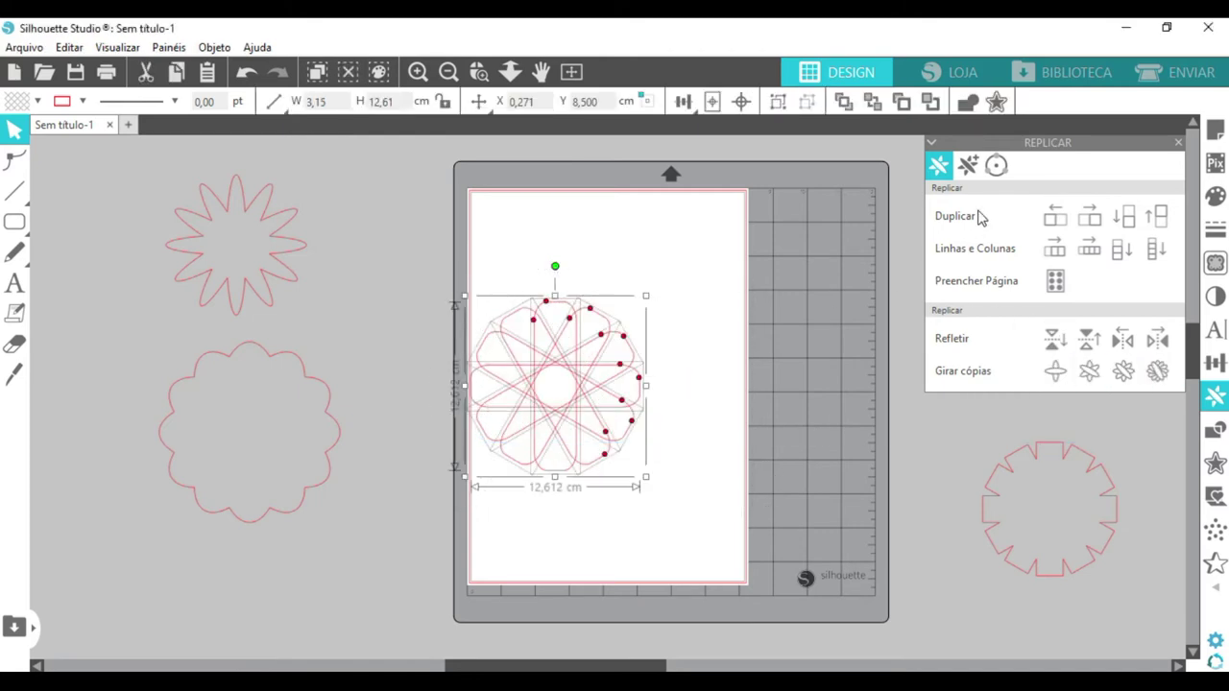
pyautogui.click(972, 110)
pyautogui.click(797, 470)
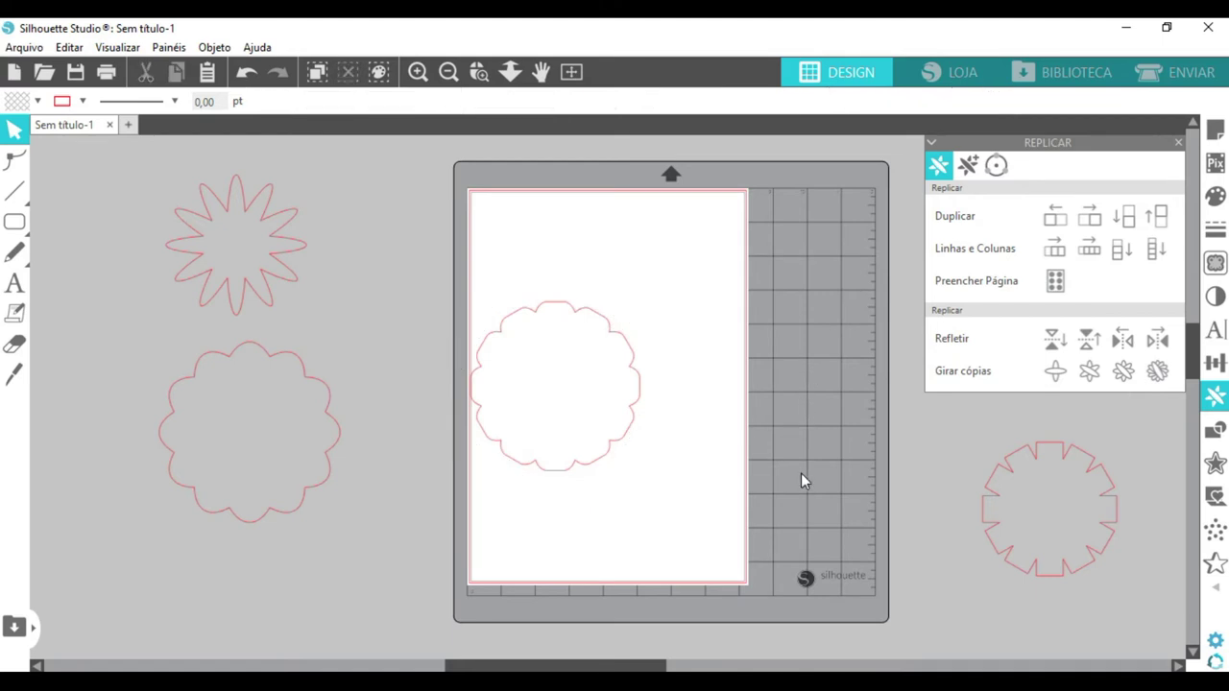
# Step: Move the welded outline off the page beside the star flower at about 6.72 cm wide, and shrink the large scalloped outline to about 7.78 cm
pyautogui.moveTo(634, 410); pyautogui.dragTo(518, 351)
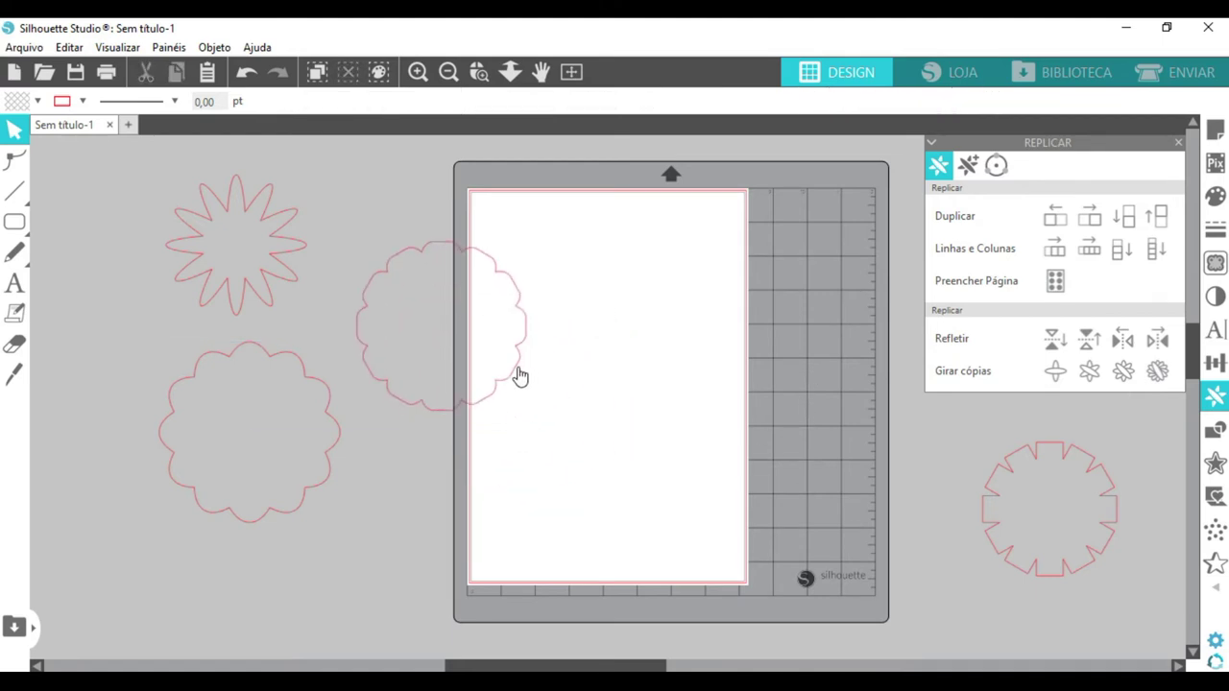
pyautogui.moveTo(568, 294); pyautogui.dragTo(403, 262)
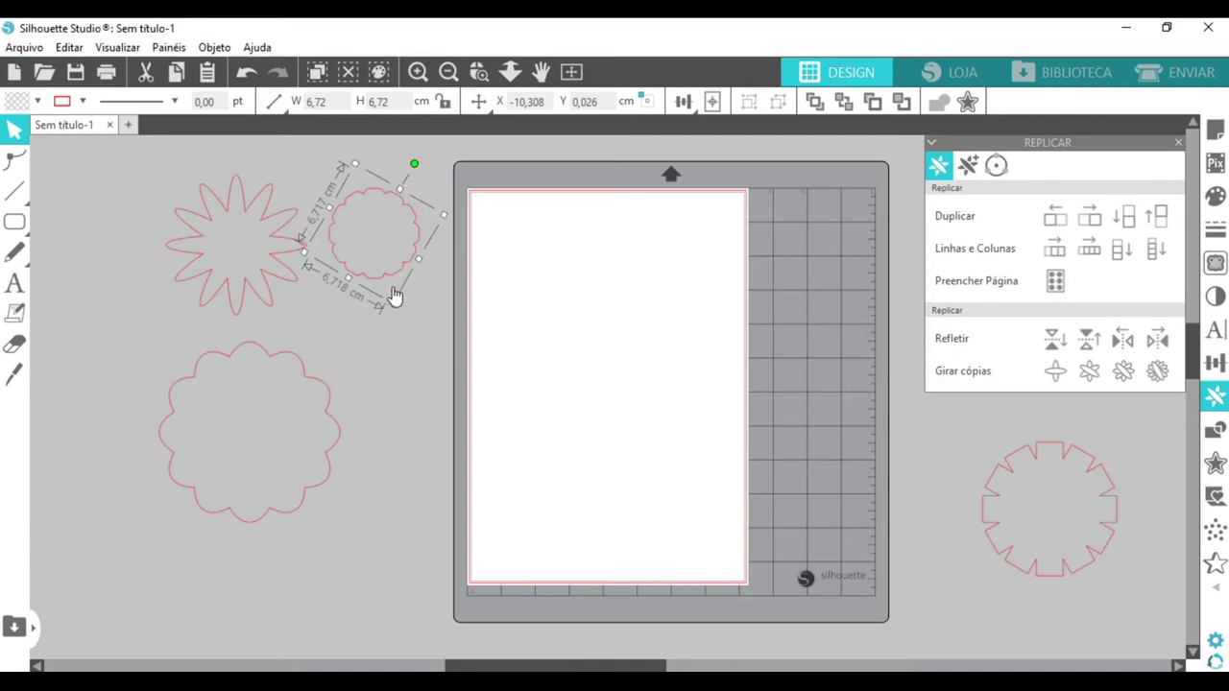
pyautogui.click(337, 428)
pyautogui.moveTo(347, 531); pyautogui.dragTo(270, 451)
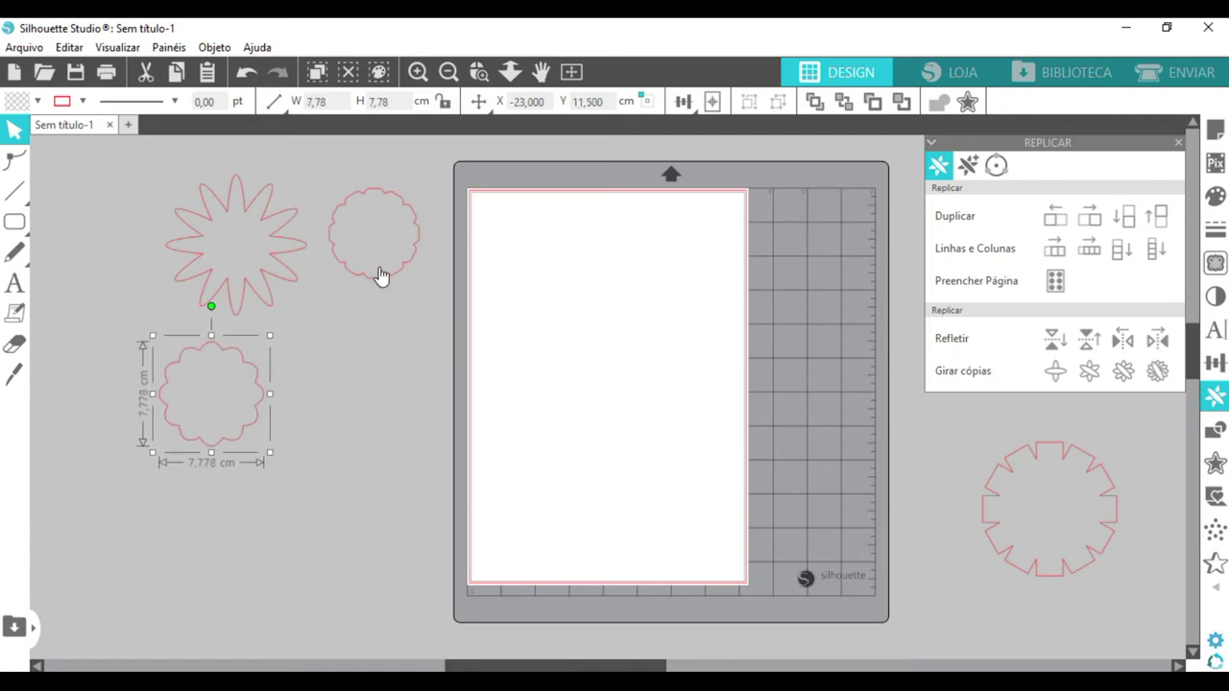
# Step: Draw a vertical ellipse about 4 cm wide and 8.5 cm high in the middle of the page
pyautogui.click(17, 225)
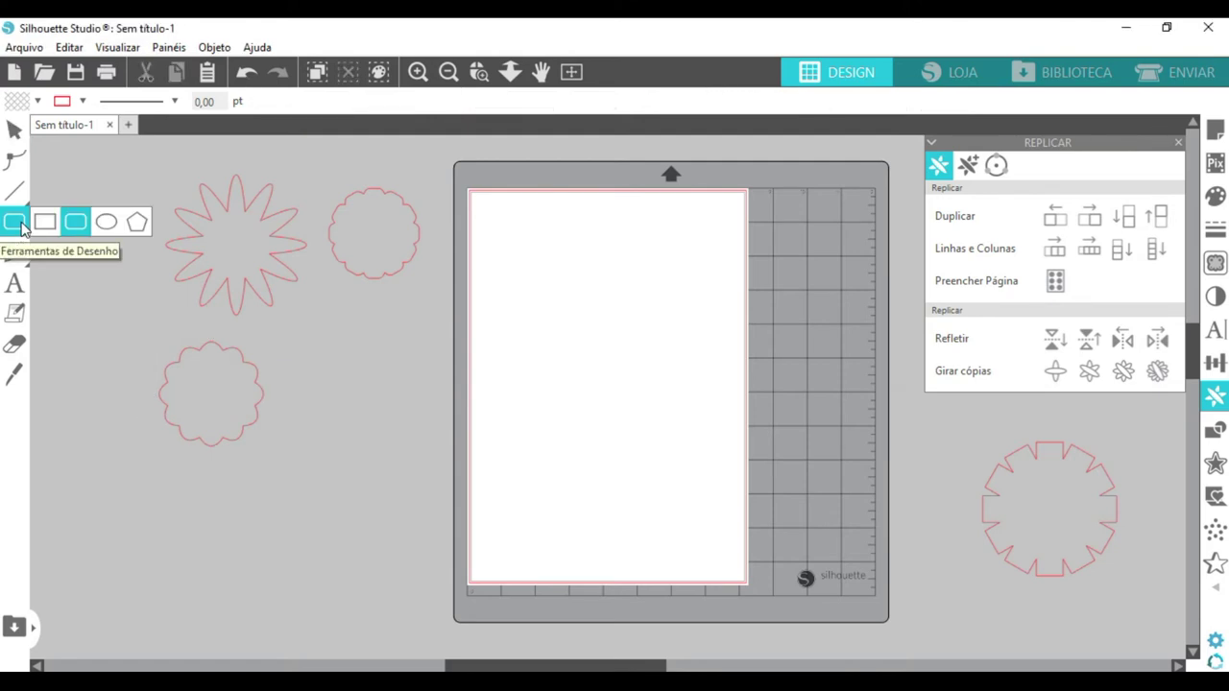
pyautogui.press('Escape')
pyautogui.click(14, 223)
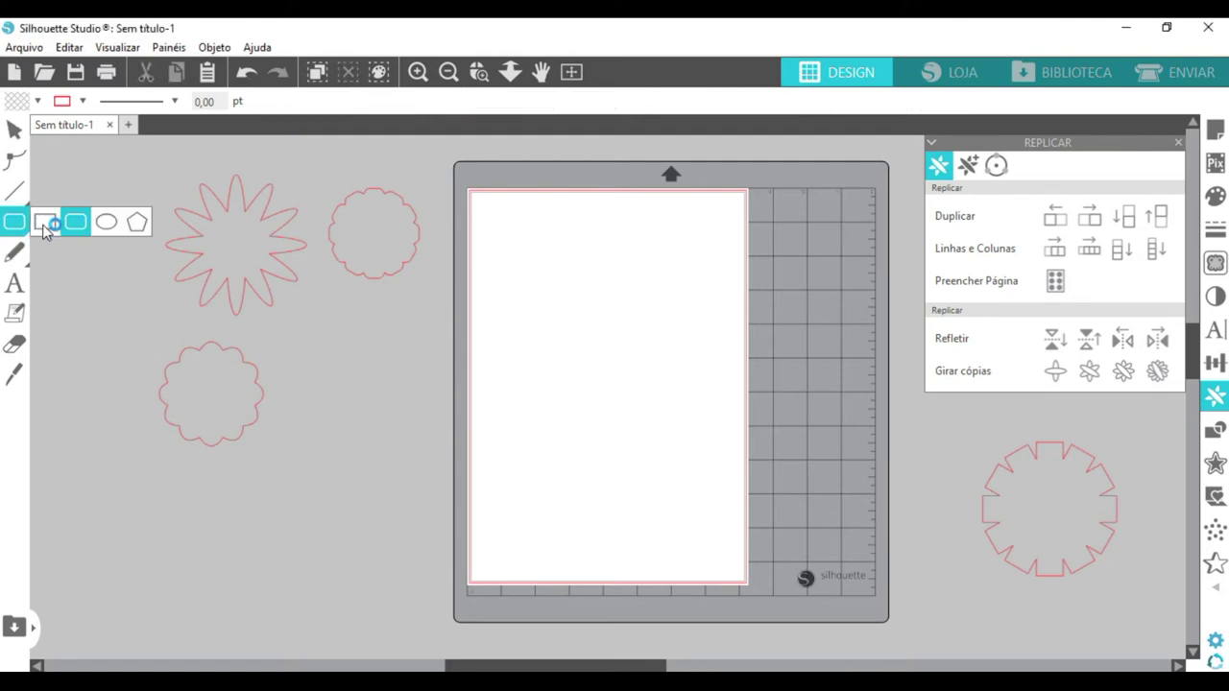
pyautogui.click(106, 222)
pyautogui.moveTo(555, 308); pyautogui.dragTo(606, 434)
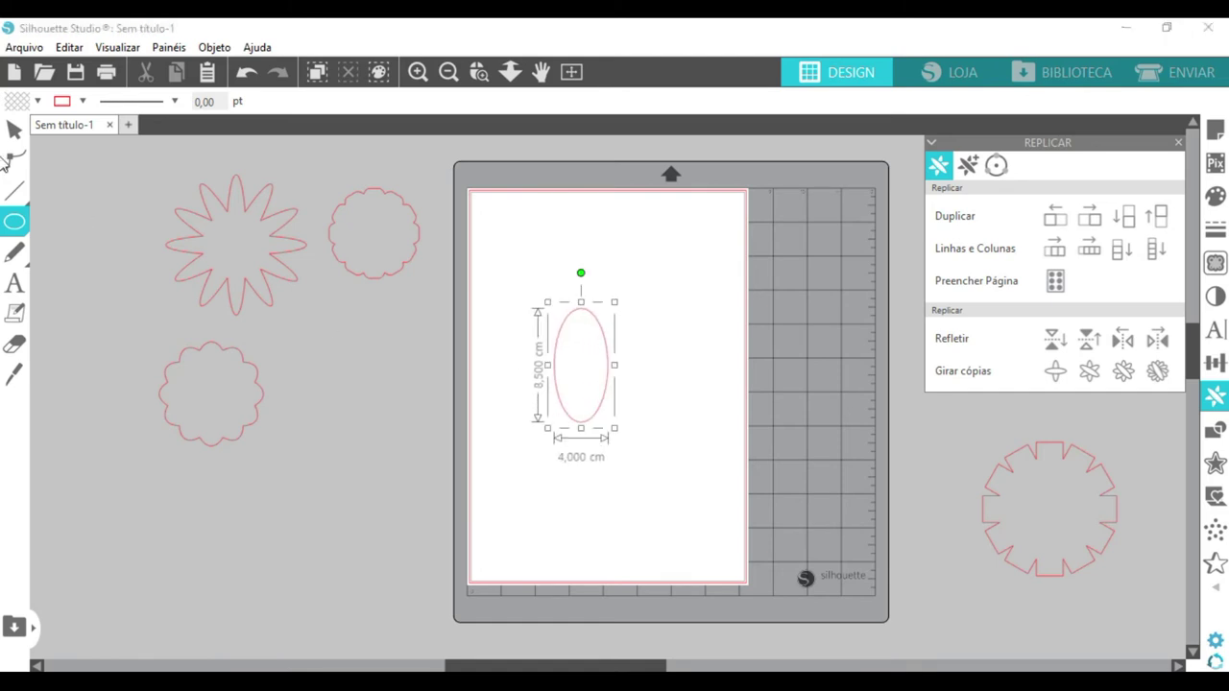
# Step: Replicate the ellipse with rotated copies into a twelve-petal rosette and weld them into one scalloped outline
pyautogui.click(15, 130)
pyautogui.click(507, 285)
pyautogui.moveTo(507, 285); pyautogui.dragTo(670, 466)
pyautogui.click(1158, 372)
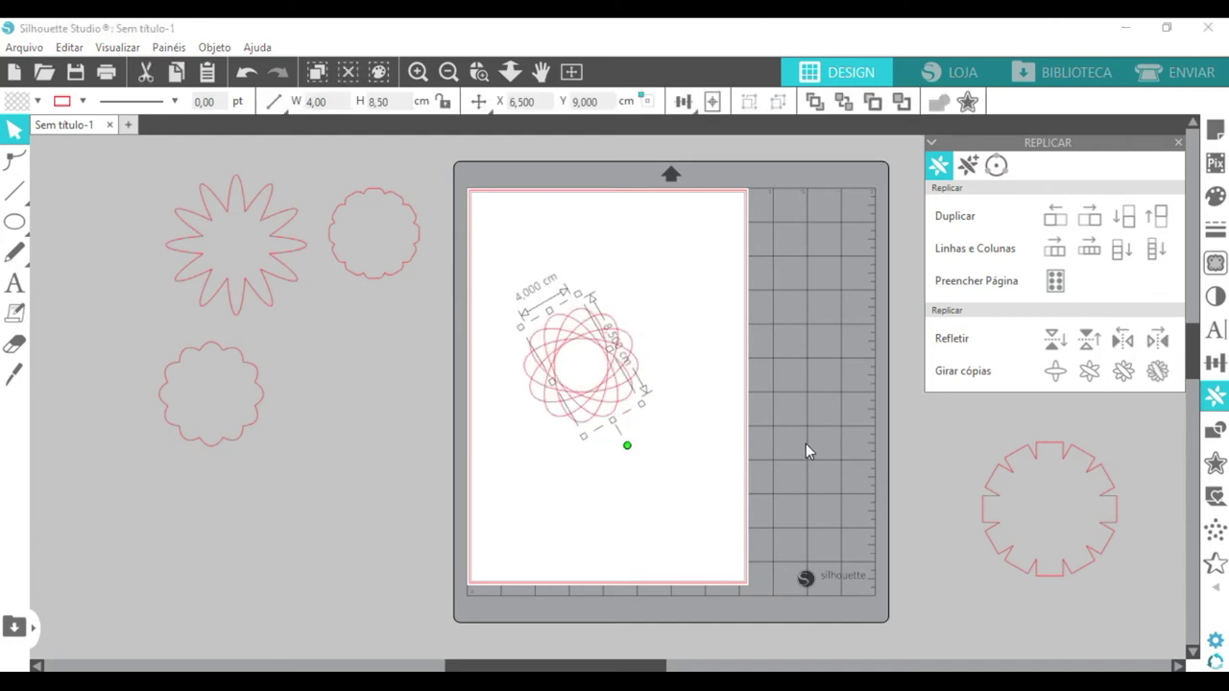
pyautogui.click(706, 404)
pyautogui.moveTo(509, 280); pyautogui.dragTo(668, 449)
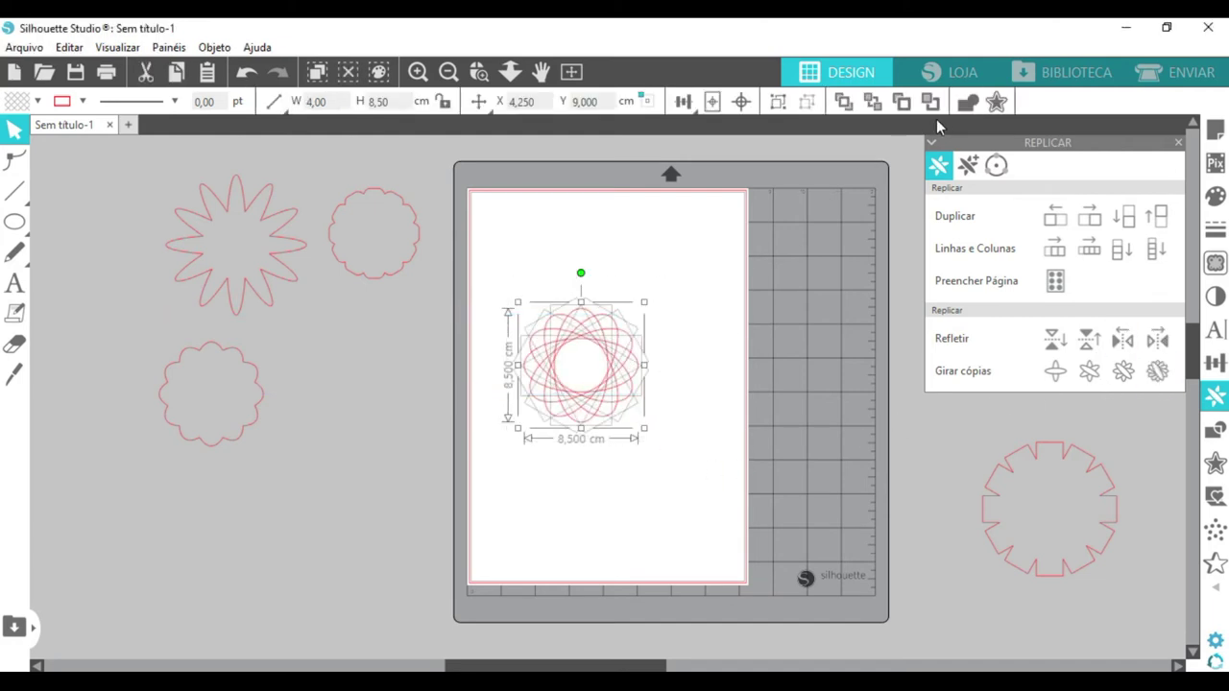
pyautogui.click(966, 103)
pyautogui.click(723, 376)
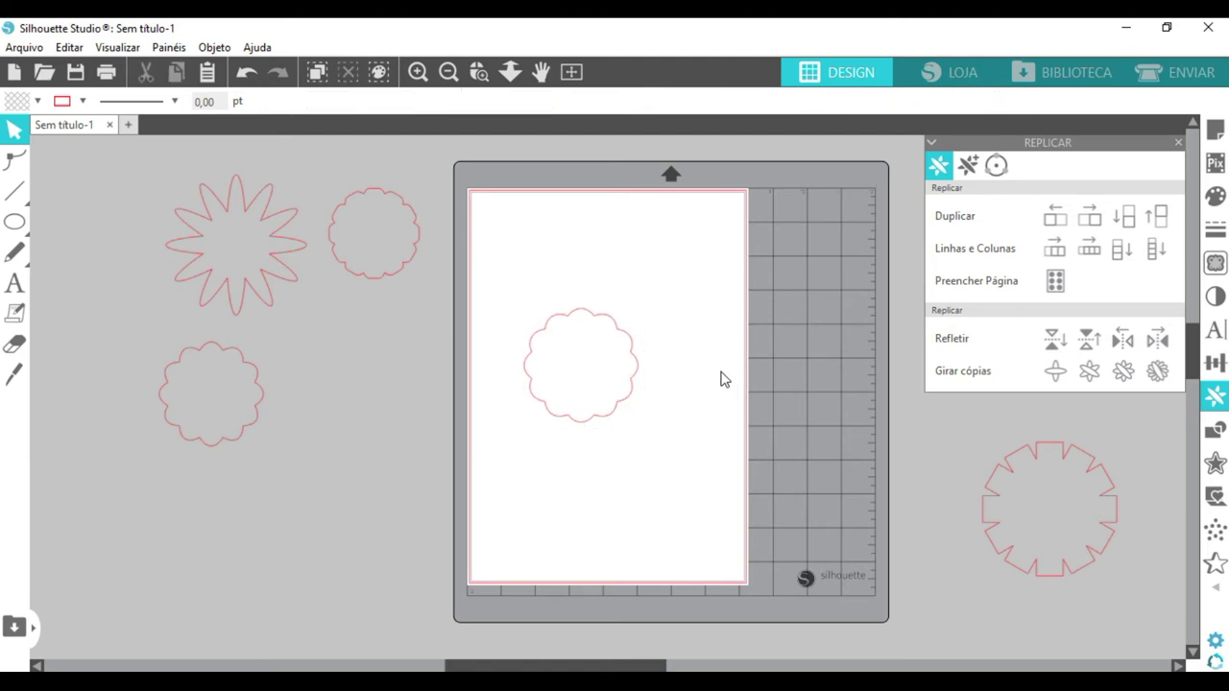
# Step: Move the welded ellipse outline off the page, placing it beneath the small rounded-rectangle outline
pyautogui.moveTo(554, 422); pyautogui.dragTo(541, 429)
pyautogui.moveTo(327, 429); pyautogui.dragTo(674, 405)
pyautogui.click(669, 403)
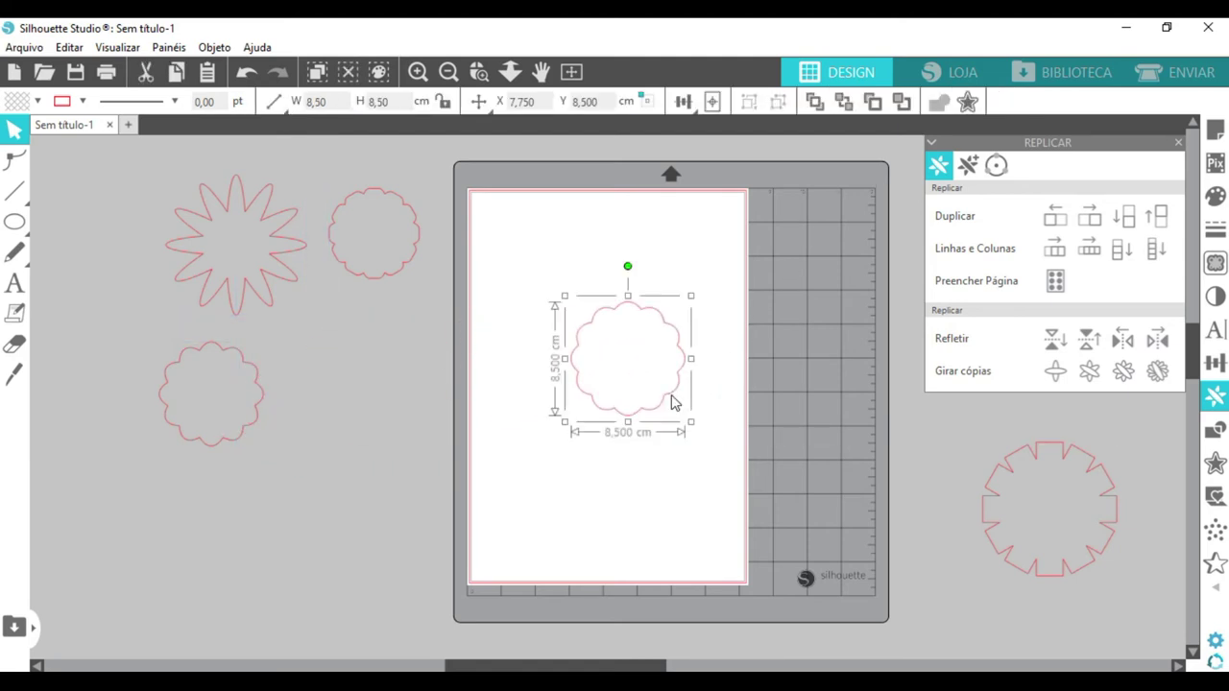
pyautogui.moveTo(646, 417); pyautogui.dragTo(397, 501)
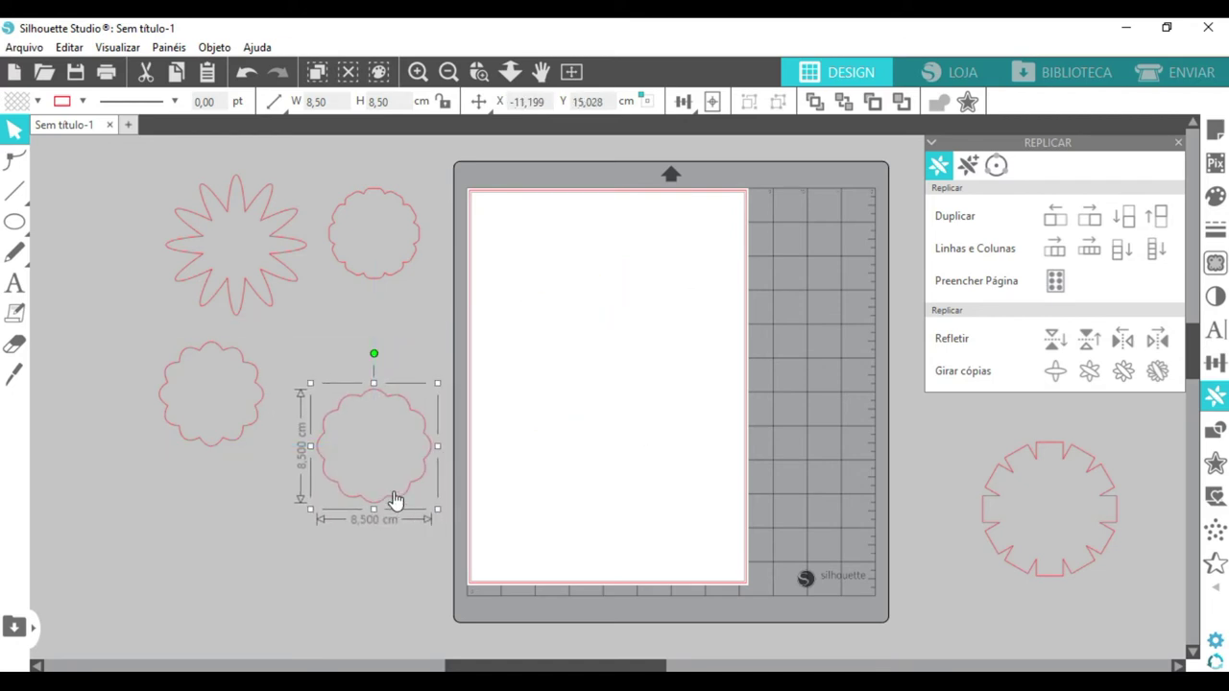
pyautogui.moveTo(414, 404); pyautogui.dragTo(401, 330)
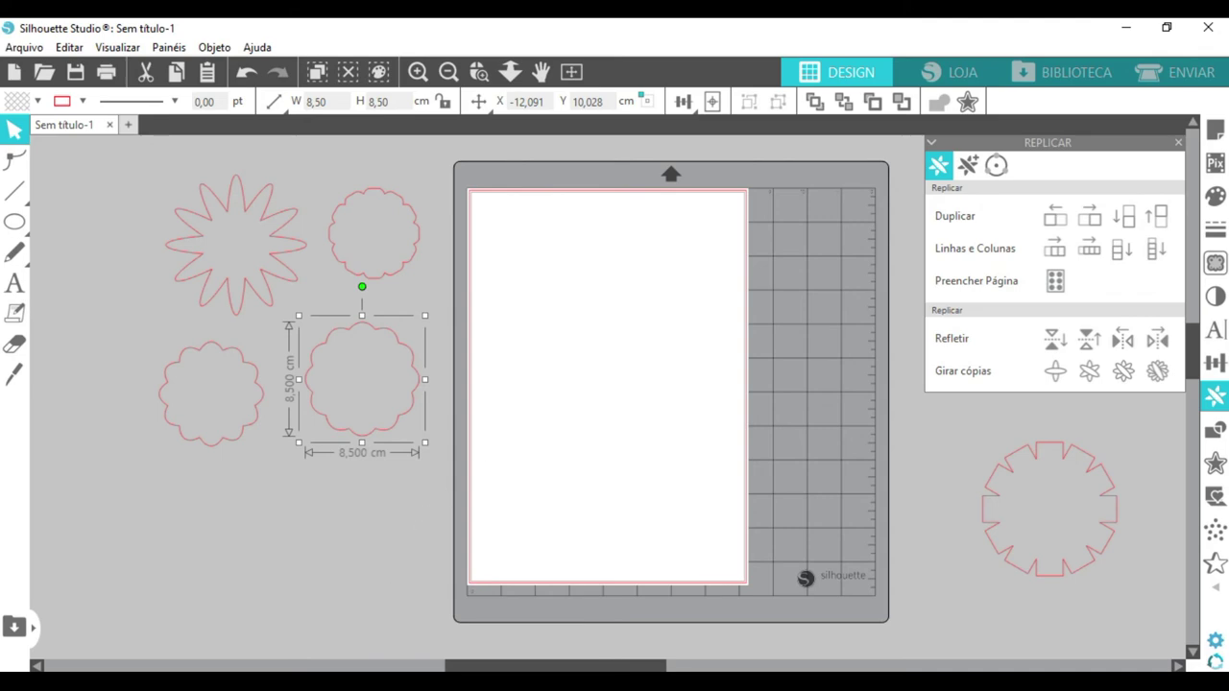
# Step: Switch to the browser and look through the in-person and online courses offered on comunidadeweb.com.br
pyautogui.click(358, 665)
pyautogui.click(105, 29)
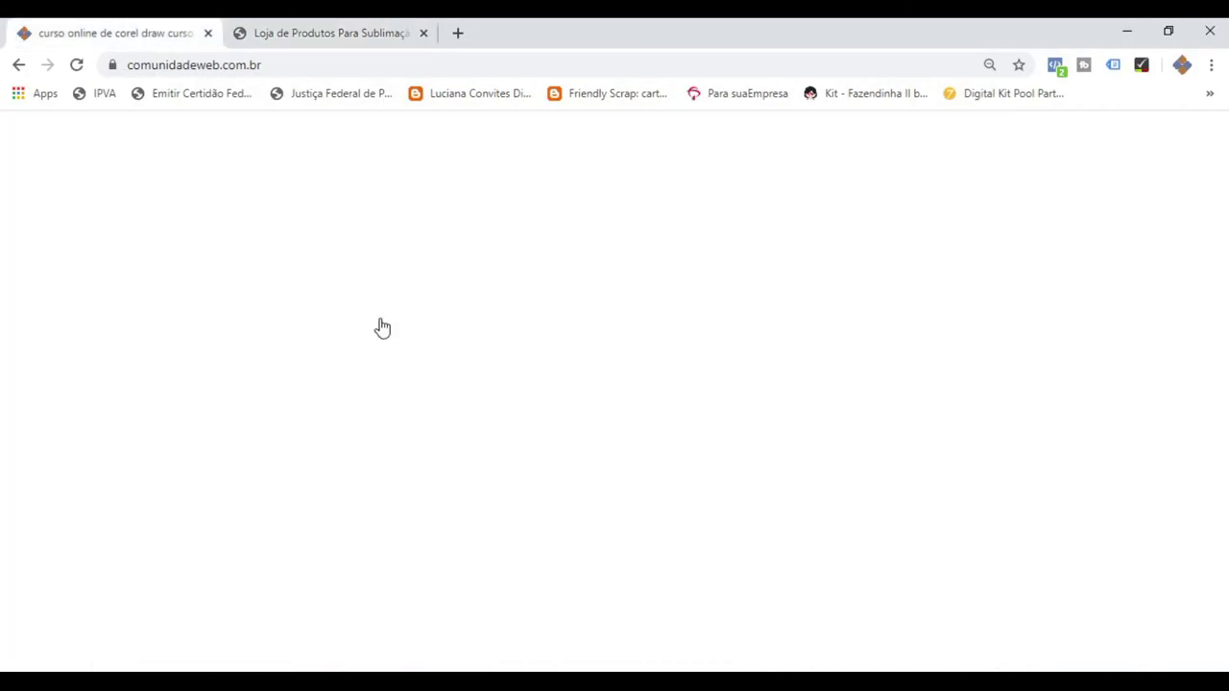
pyautogui.scroll(-7, 1155, 358)
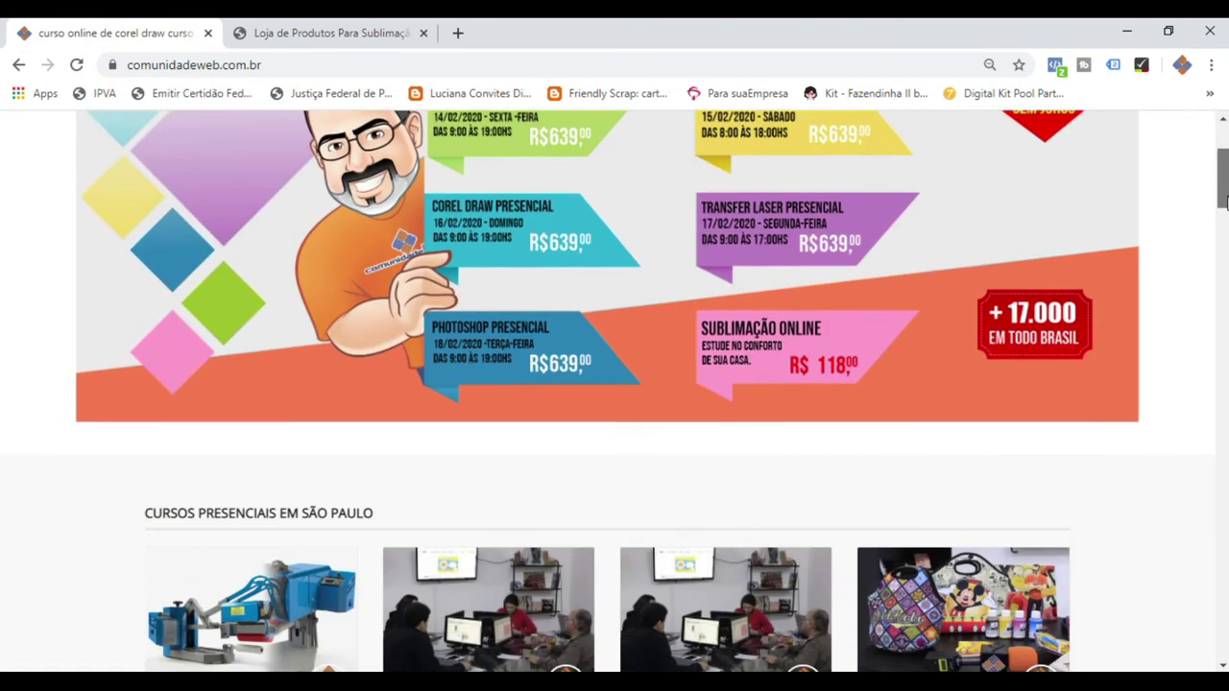
pyautogui.scroll(1, 1226, 224)
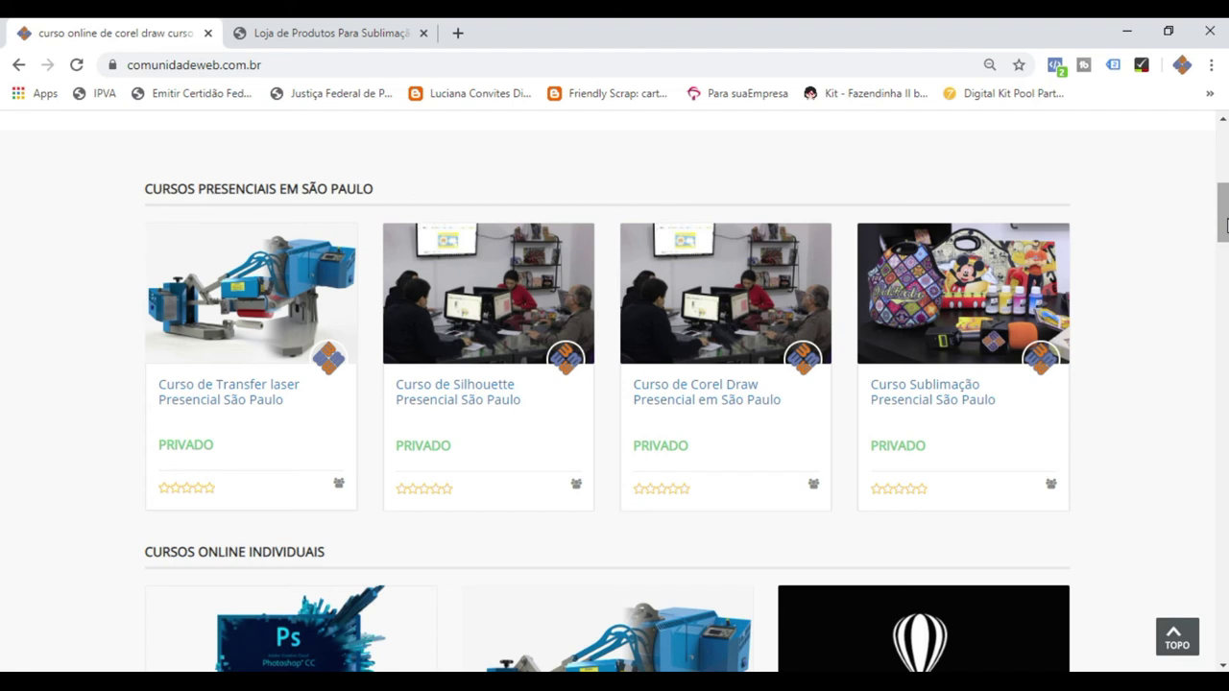
pyautogui.moveTo(1226, 223); pyautogui.dragTo(1222, 200)
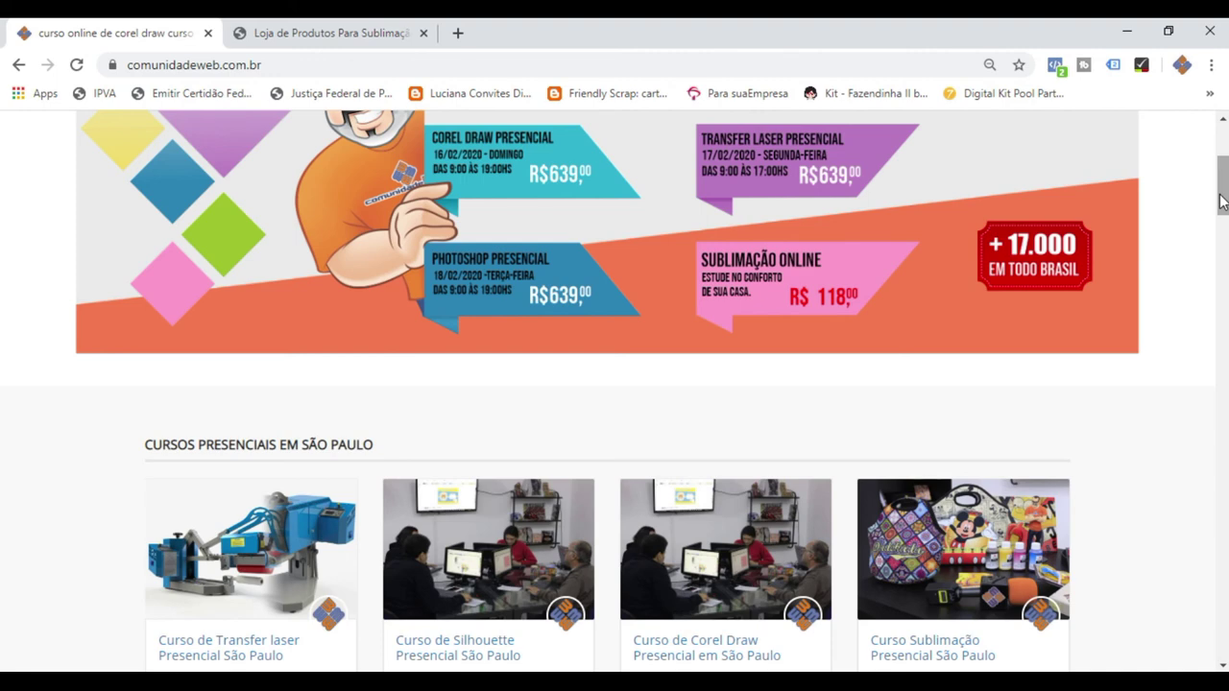
pyautogui.moveTo(1223, 200); pyautogui.dragTo(1225, 303)
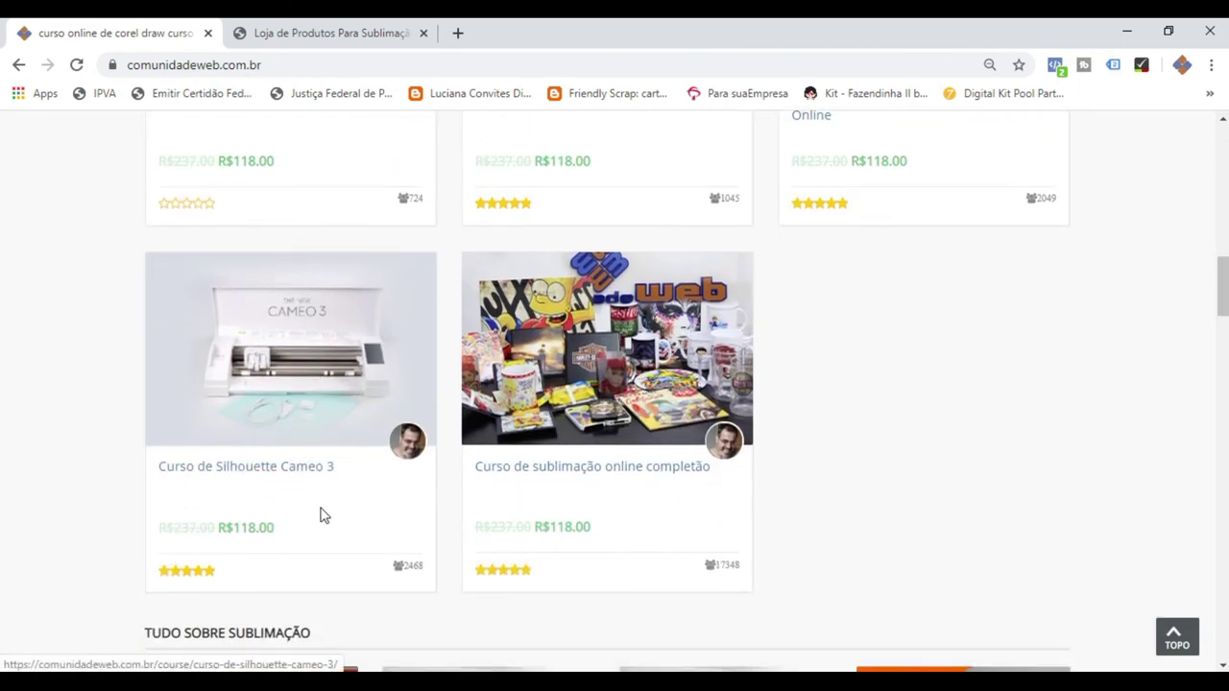
pyautogui.scroll(1, 307, 507)
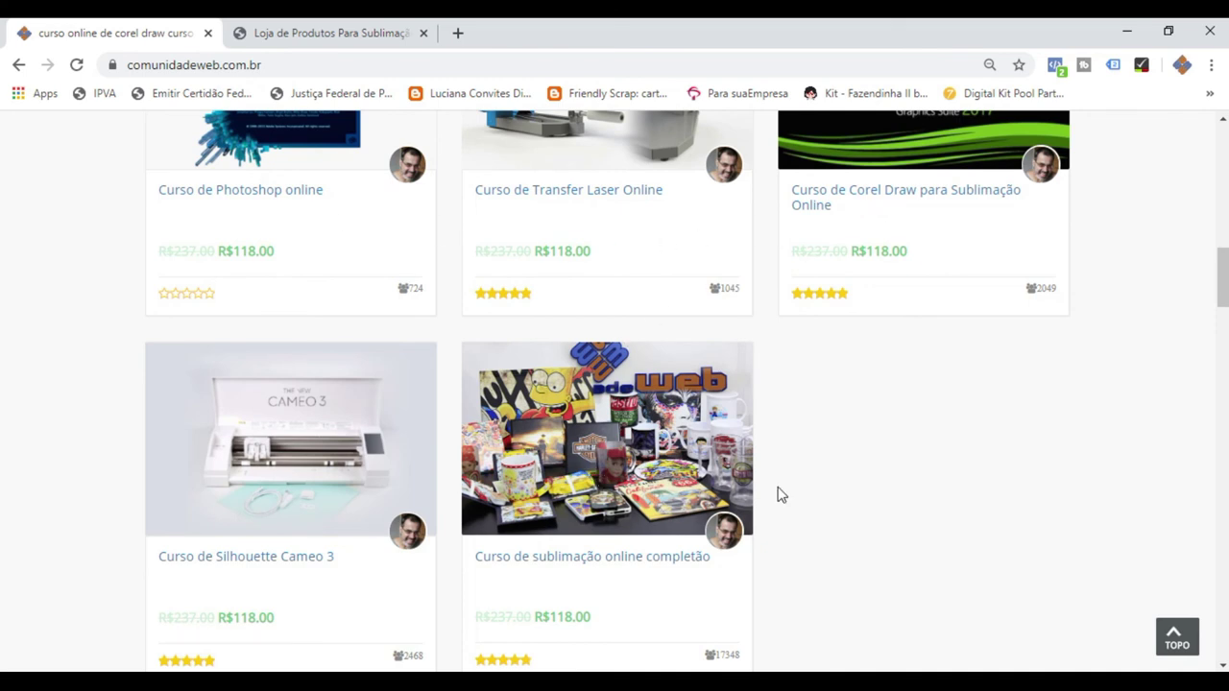
pyautogui.scroll(-1, 843, 486)
pyautogui.scroll(2, 951, 437)
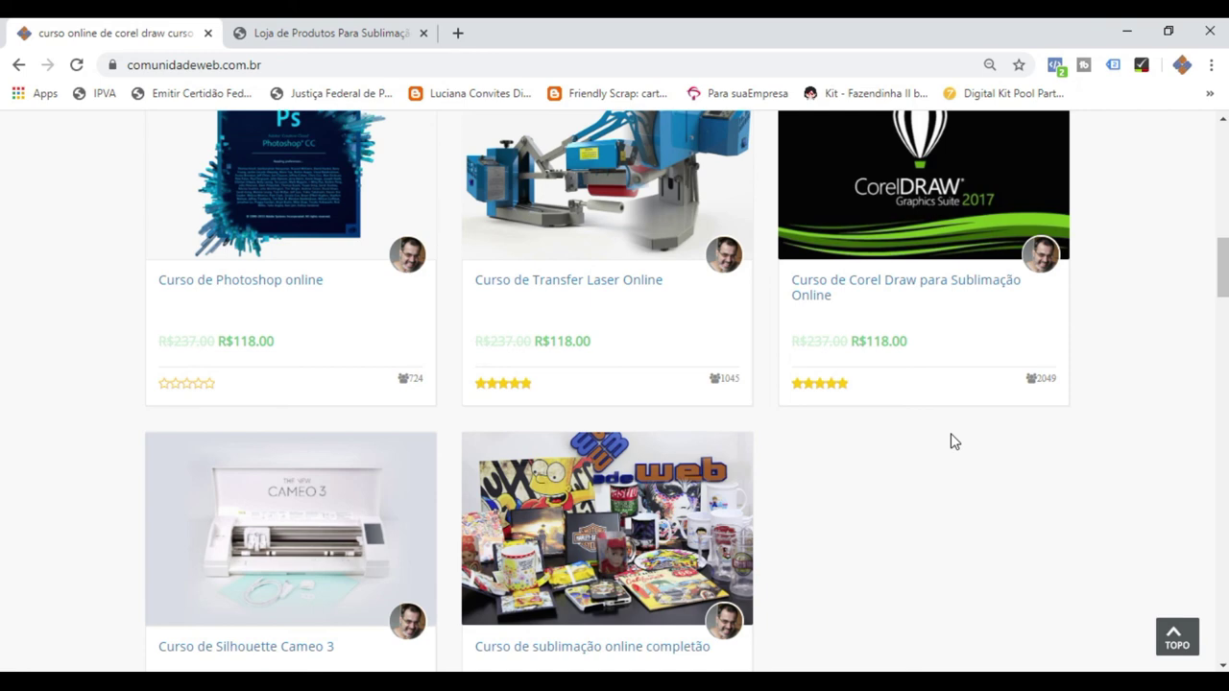
# Step: Show the loja.comunidadeweb.com.br shop page and dismiss its newsletter pop-up
pyautogui.click(244, 35)
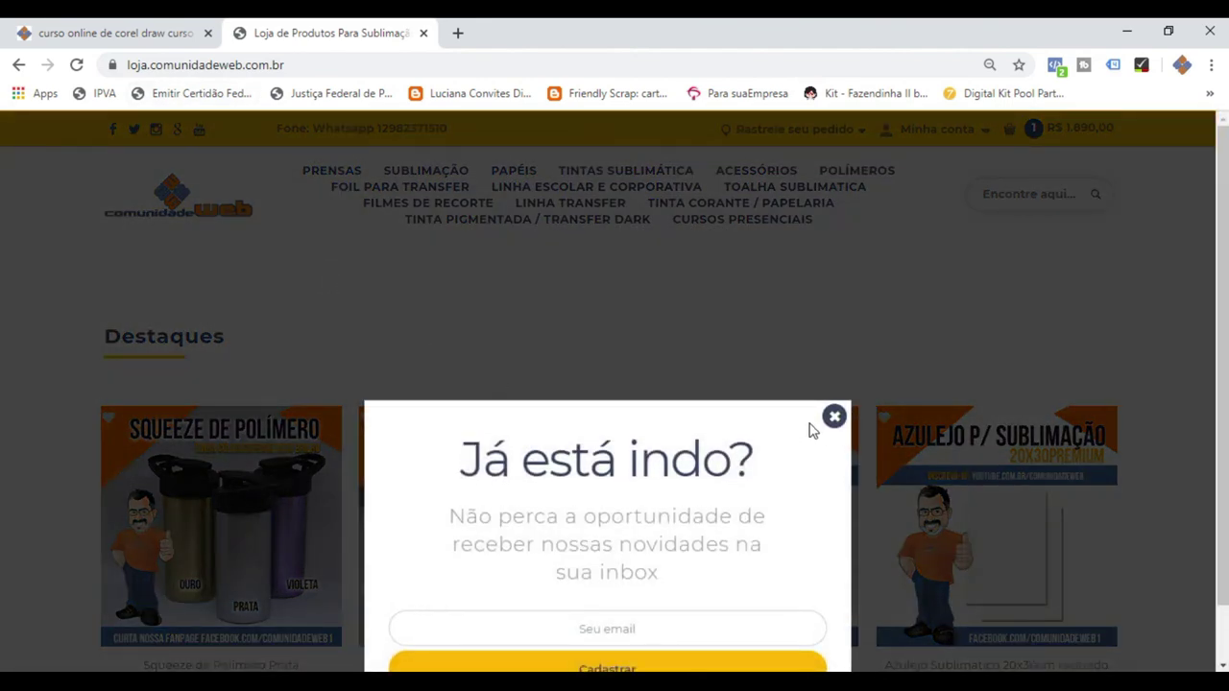
pyautogui.click(836, 419)
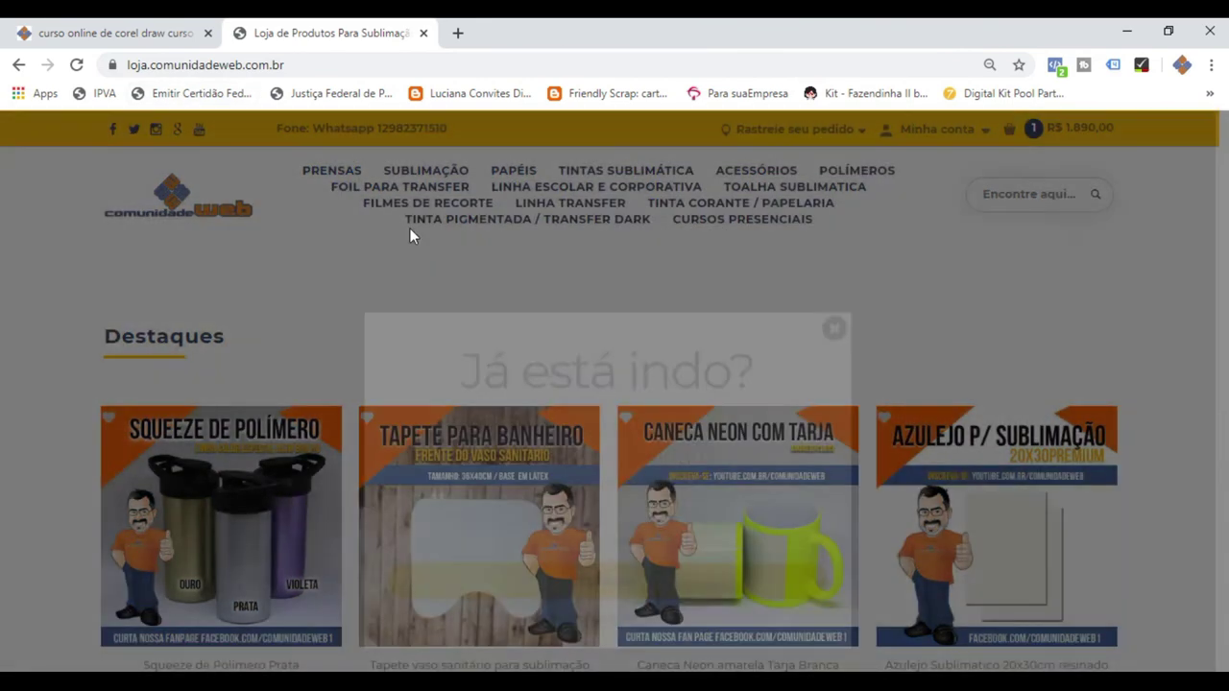